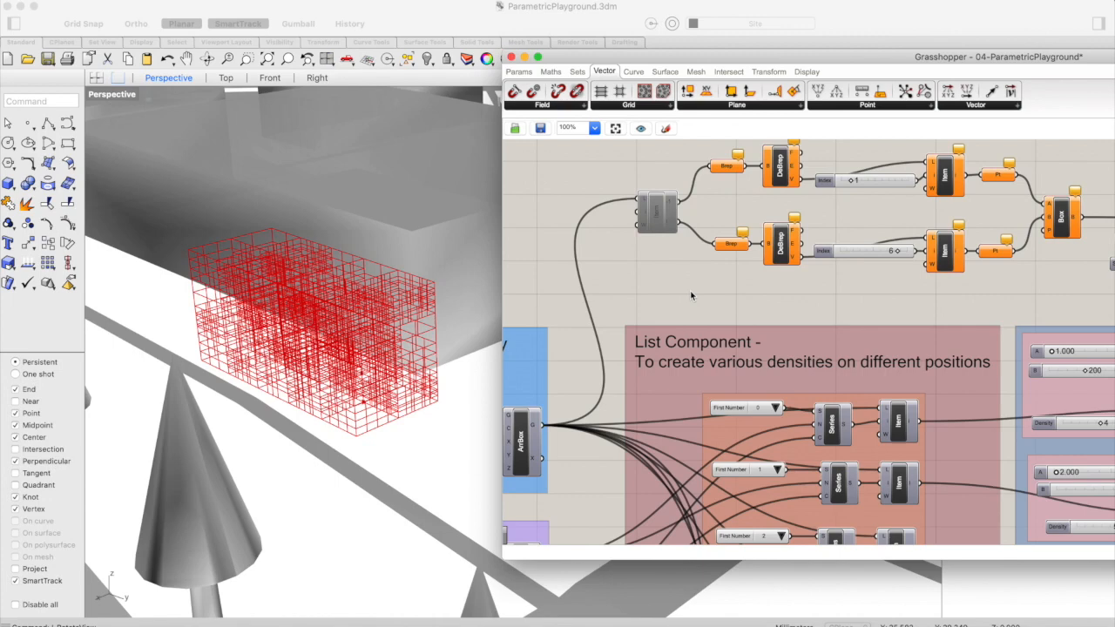
Turn on the preview of the disabled Item component fed by the 3D array and enable it
{"action": "scroll", "coordinate": [691, 295], "scroll_direction": "right", "scroll_amount": 3}
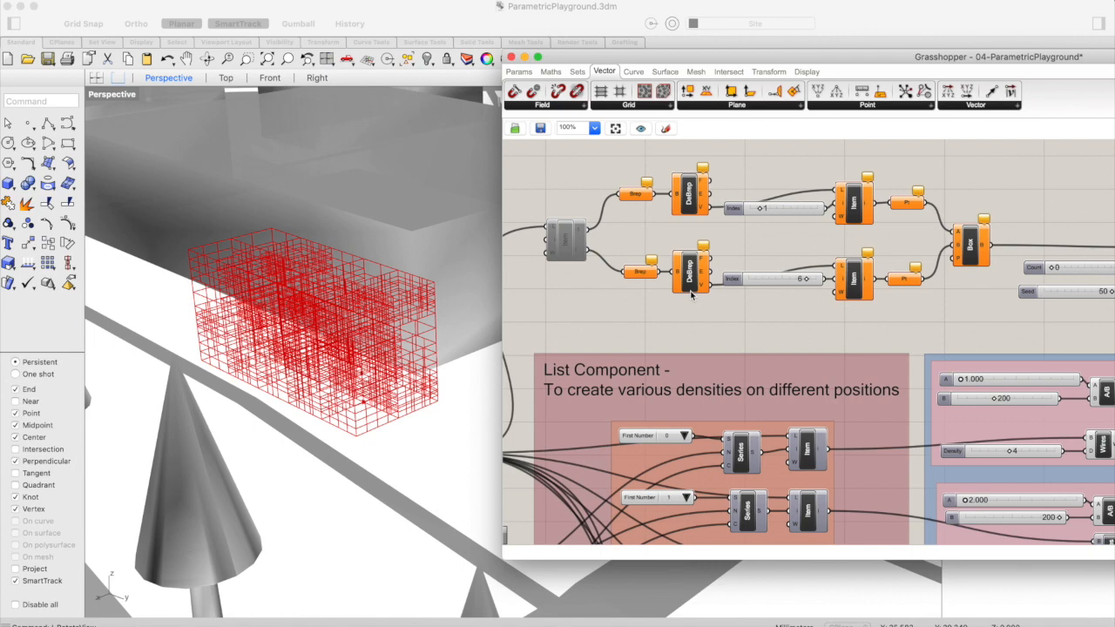
{"action": "scroll", "coordinate": [597, 299], "scroll_direction": "left", "scroll_amount": 2}
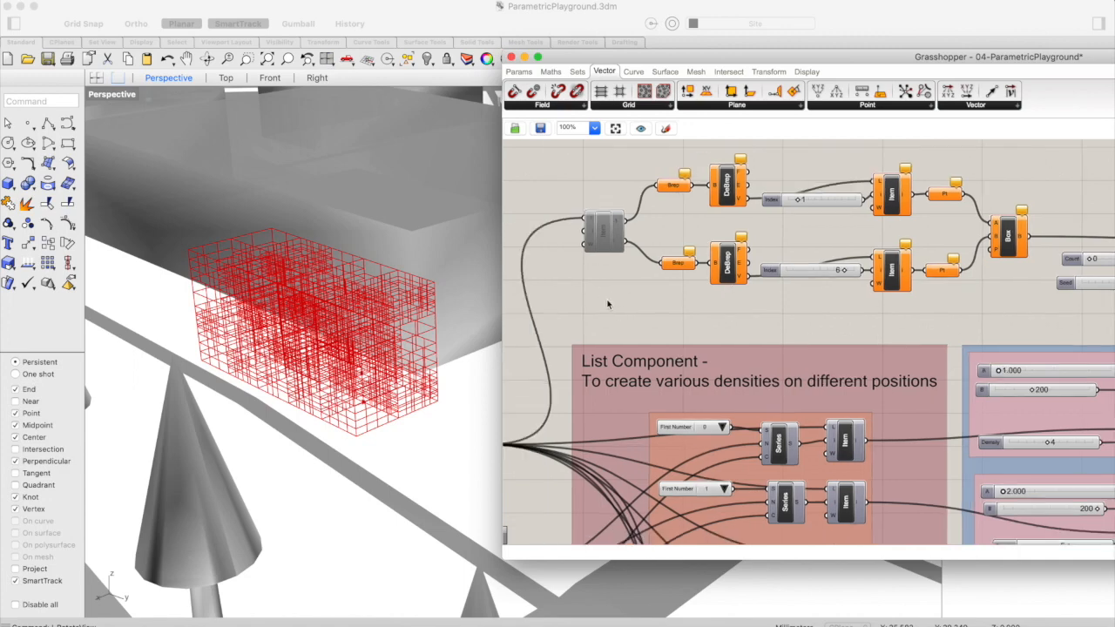
{"action": "scroll", "coordinate": [608, 304], "scroll_direction": "left", "scroll_amount": 6}
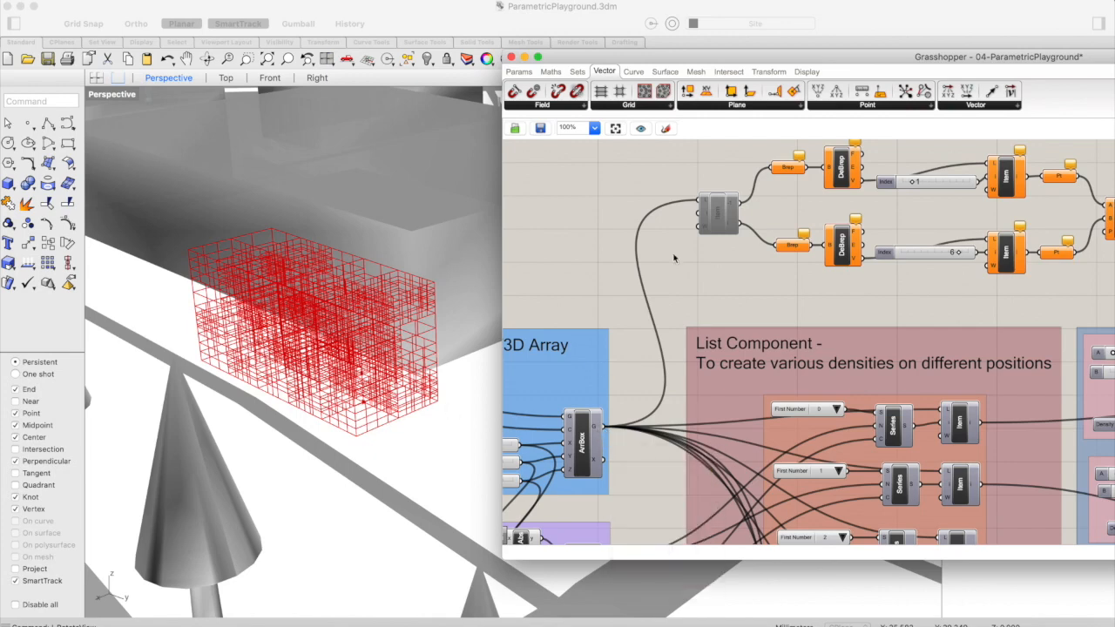
{"action": "right_click", "coordinate": [720, 213]}
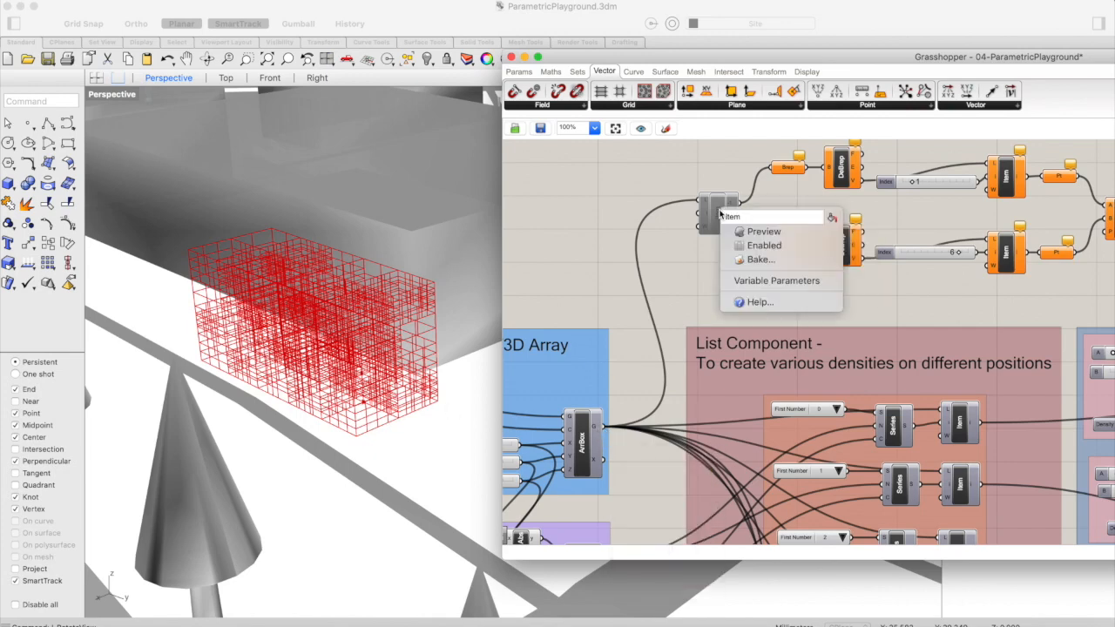
{"action": "left_click", "coordinate": [747, 233]}
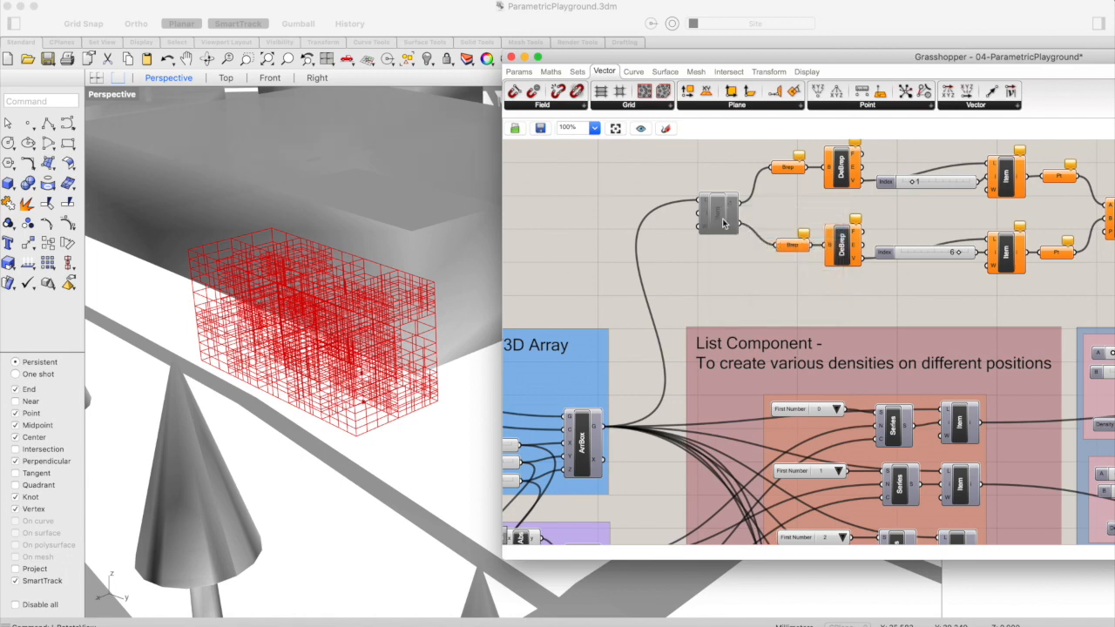
{"action": "right_click", "coordinate": [723, 223]}
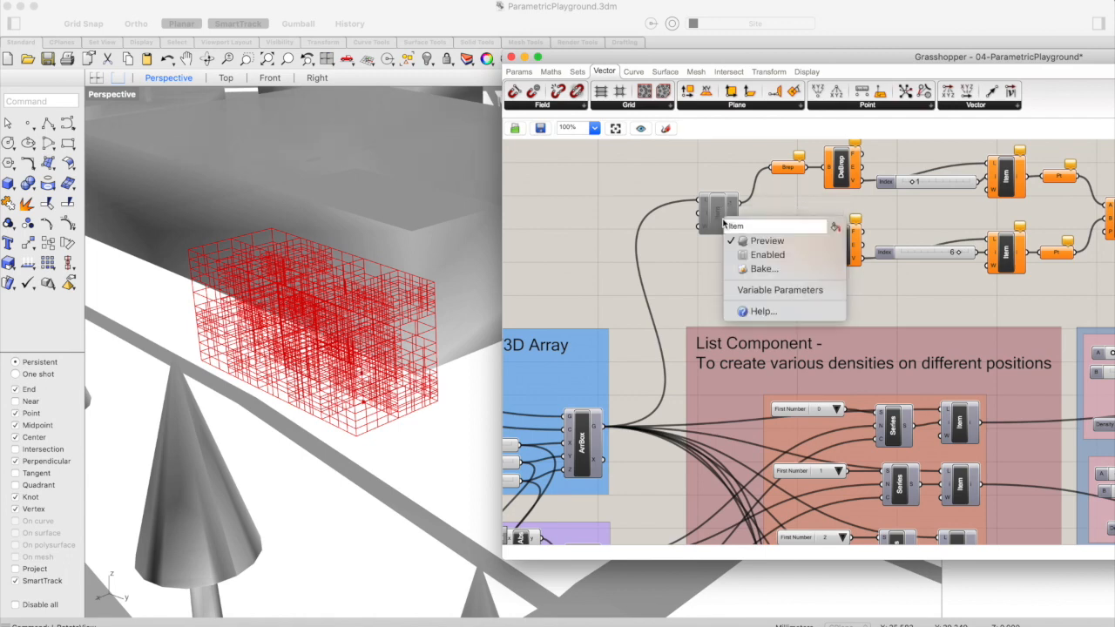
{"action": "left_click", "coordinate": [766, 254]}
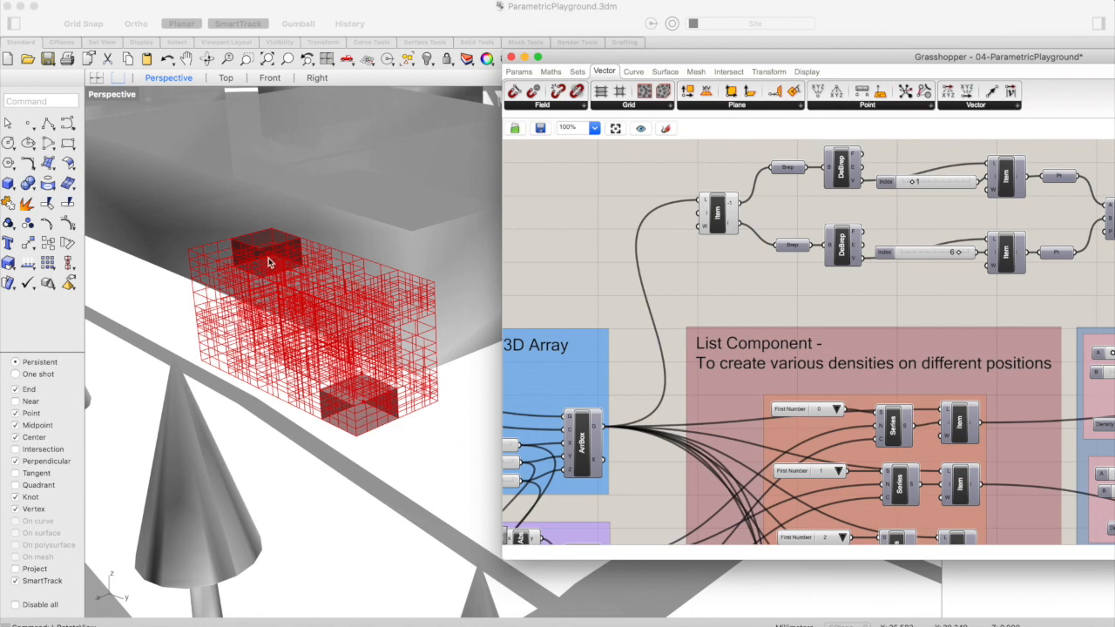
Turn off the preview of the Item component that feeds the two Brep parameters
{"action": "scroll", "coordinate": [786, 258], "scroll_direction": "right", "scroll_amount": 5}
{"action": "scroll", "coordinate": [787, 258], "scroll_direction": "down", "scroll_amount": 1}
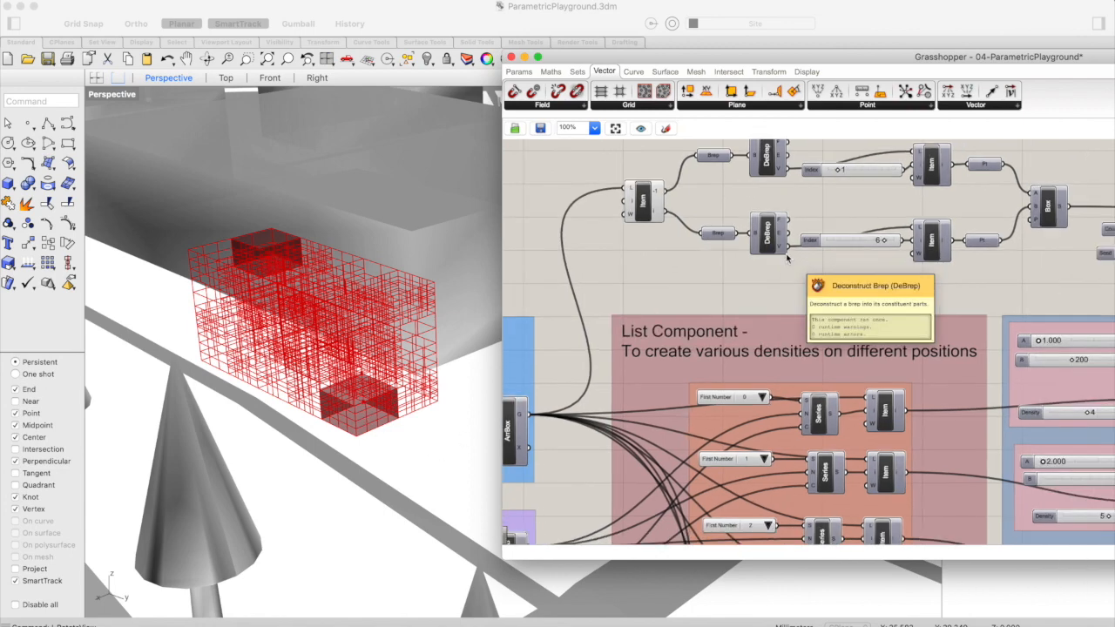
{"action": "left_click", "coordinate": [623, 197]}
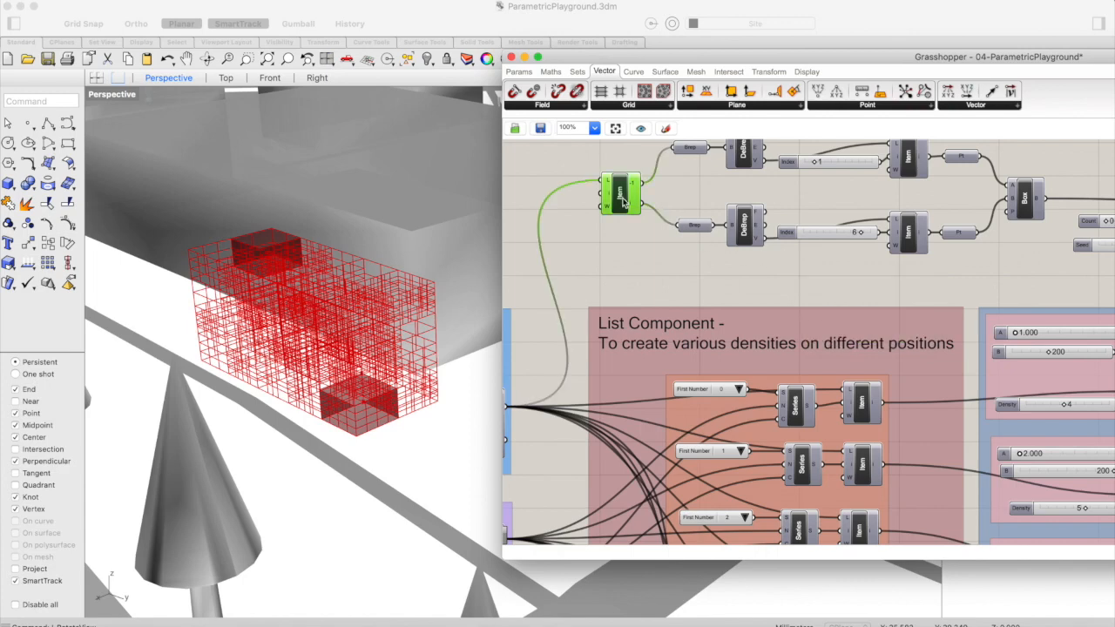
{"action": "right_click", "coordinate": [624, 198]}
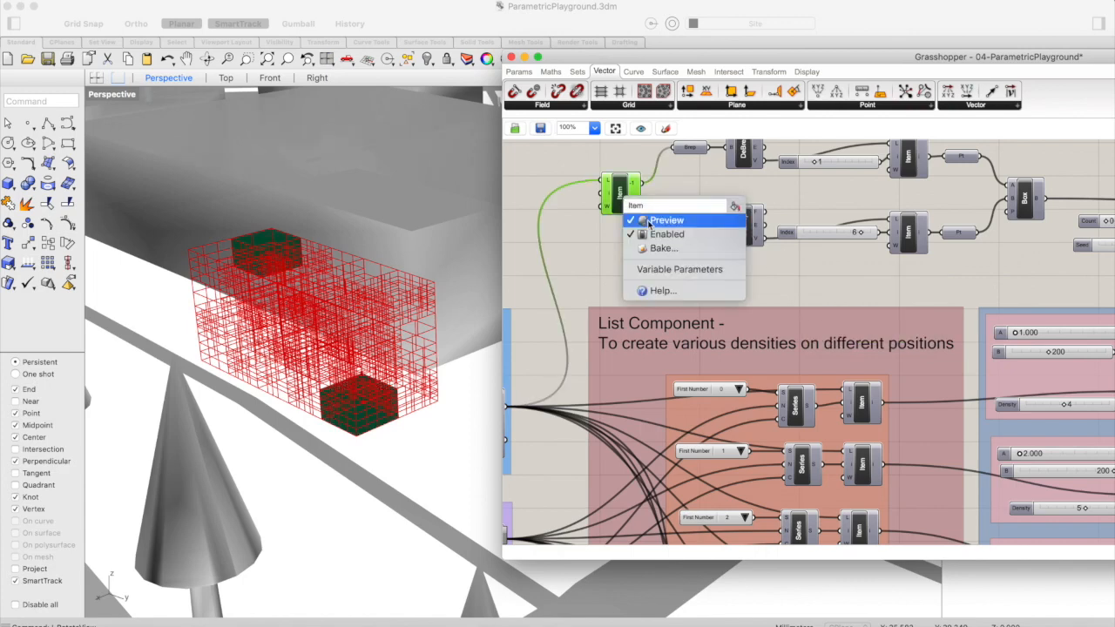
{"action": "left_click", "coordinate": [662, 221]}
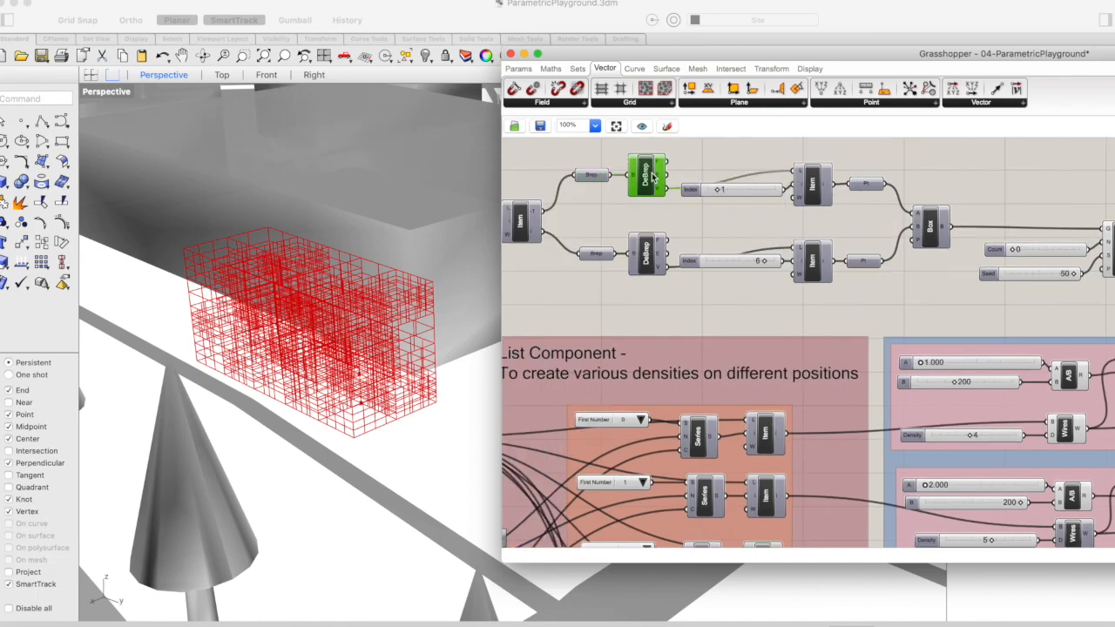
Turn on the preview of both Deconstruct Brep components to show the two corner boxes and their vertices
{"action": "mouse_move", "coordinate": [663, 166]}
{"action": "mouse_move", "coordinate": [660, 194]}
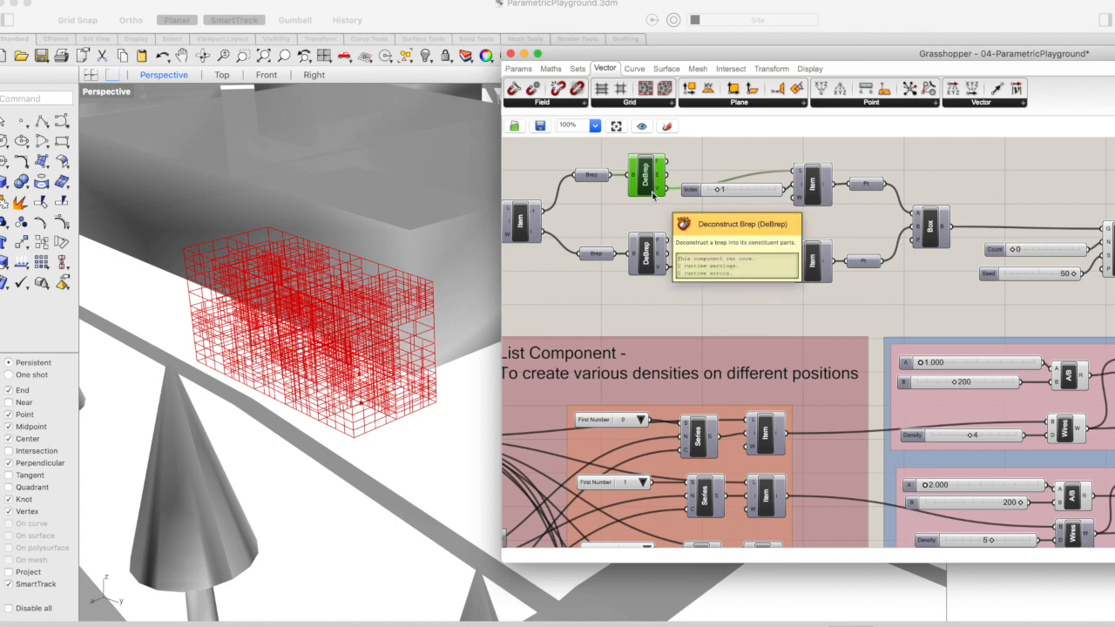
{"action": "right_click_drag", "start_coordinate": [652, 186], "coordinate": [593, 188]}
{"action": "right_click", "coordinate": [592, 188]}
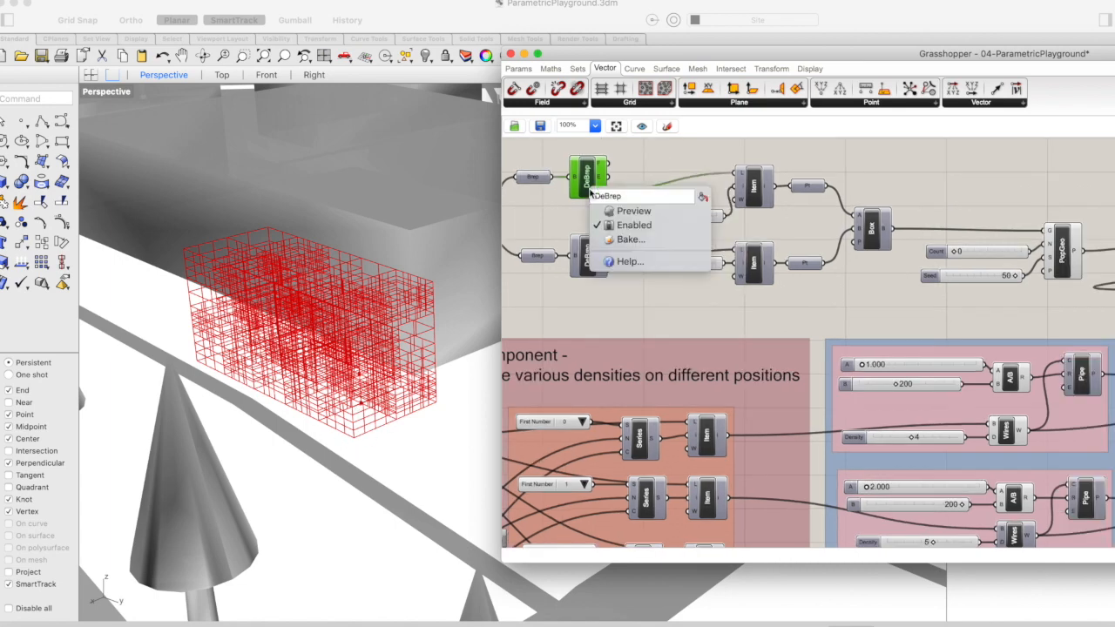
{"action": "left_click", "coordinate": [633, 212]}
{"action": "left_click", "coordinate": [650, 169]}
{"action": "left_click", "coordinate": [586, 180]}
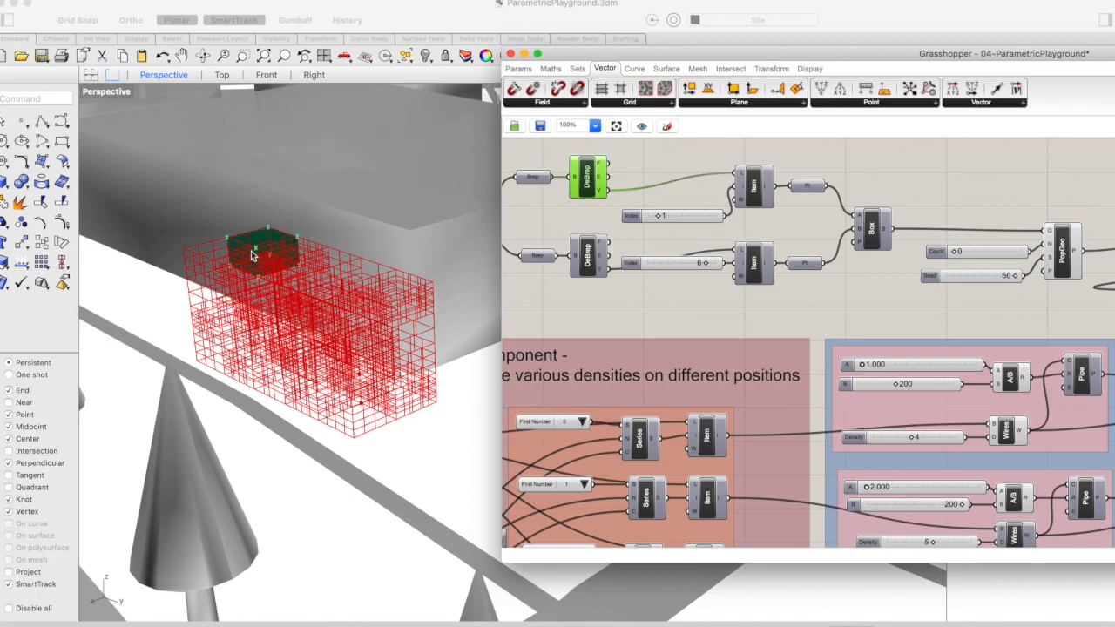
{"action": "right_click", "coordinate": [587, 256]}
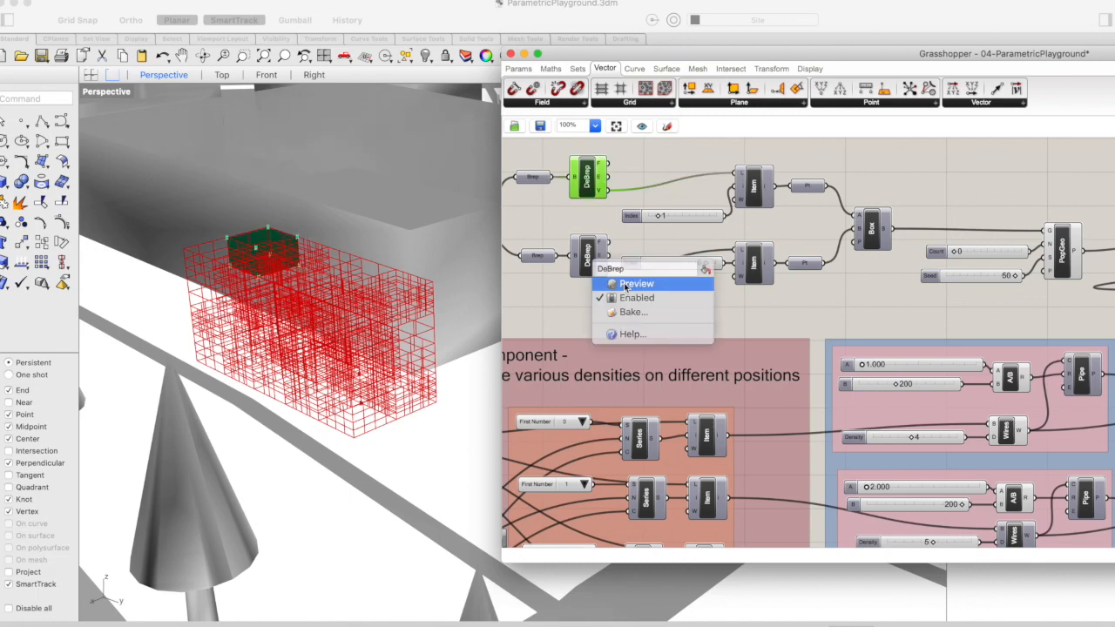
{"action": "left_click", "coordinate": [626, 288]}
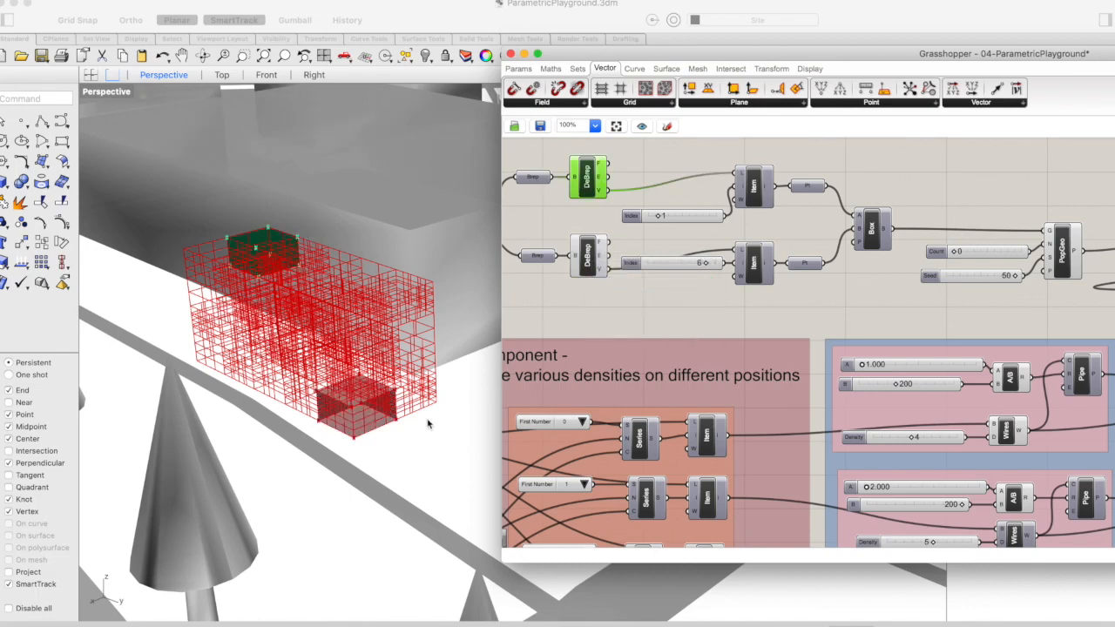
{"action": "left_click", "coordinate": [586, 263]}
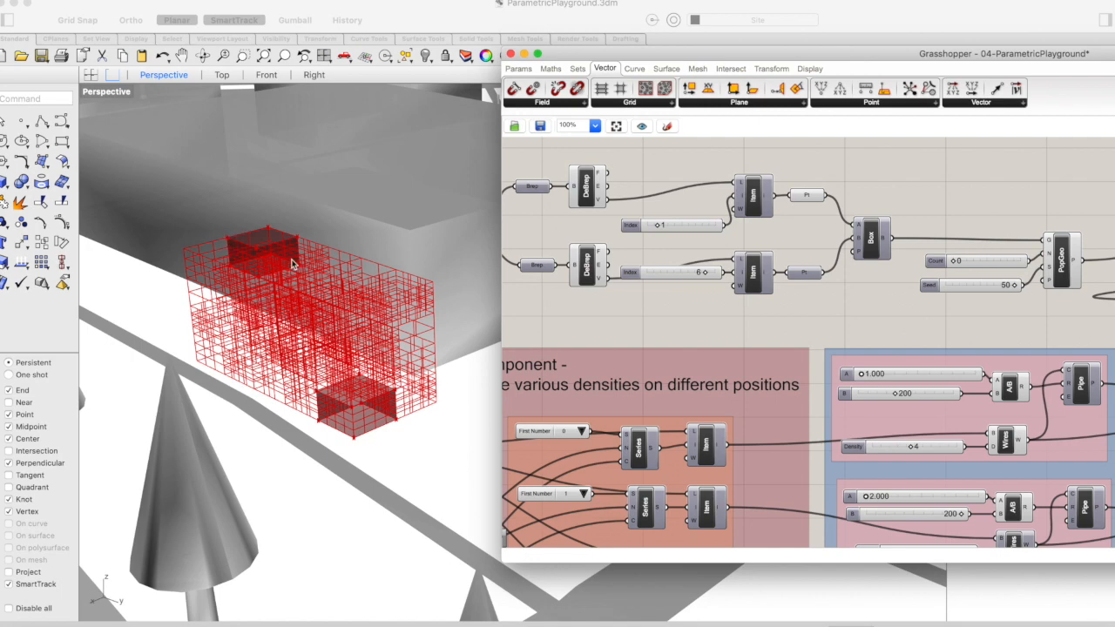
Turn on the preview of the lower branch's Point parameter and select each branch's Point to check its vertex
{"action": "right_click_drag", "start_coordinate": [957, 279], "coordinate": [787, 254]}
{"action": "left_click", "coordinate": [628, 250]}
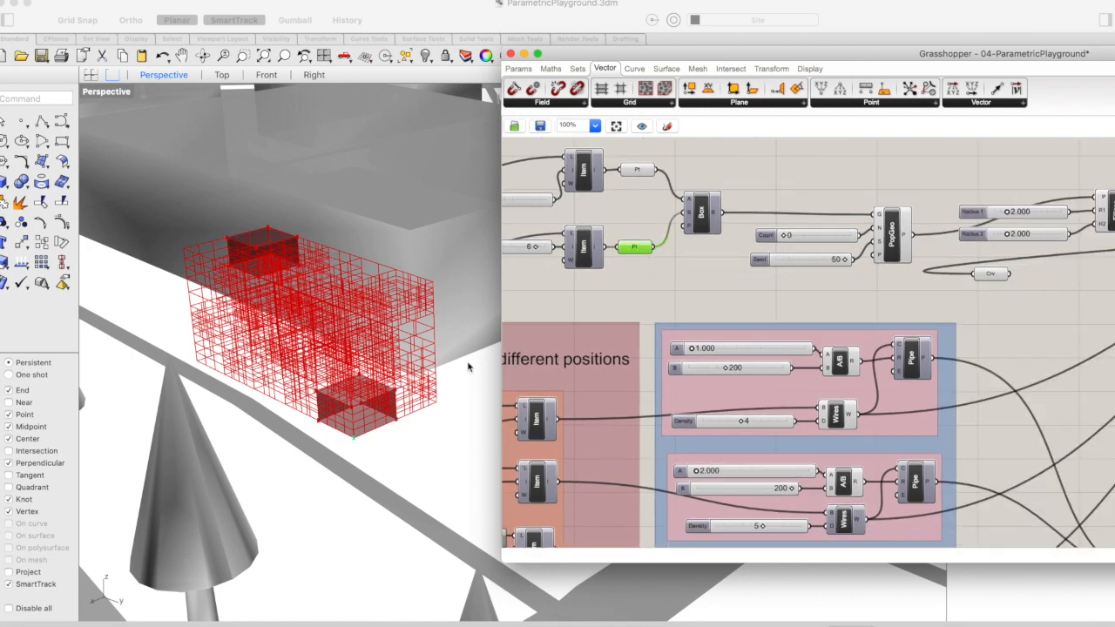
{"action": "right_click_drag", "start_coordinate": [567, 254], "coordinate": [645, 258]}
{"action": "mouse_move", "coordinate": [620, 252]}
{"action": "left_mouse_down"}
{"action": "mouse_move", "coordinate": [591, 254]}
{"action": "mouse_move", "coordinate": [624, 259]}
{"action": "mouse_move", "coordinate": [616, 254]}
{"action": "left_mouse_up"}
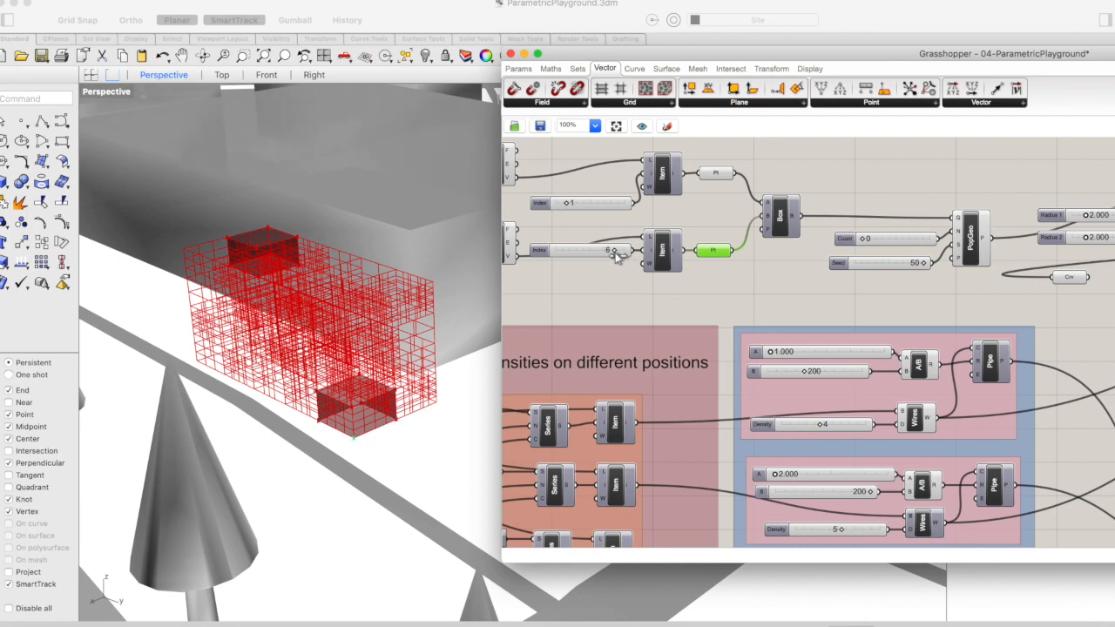
{"action": "left_click", "coordinate": [673, 299]}
{"action": "scroll", "coordinate": [672, 299], "scroll_direction": "up", "scroll_amount": 3}
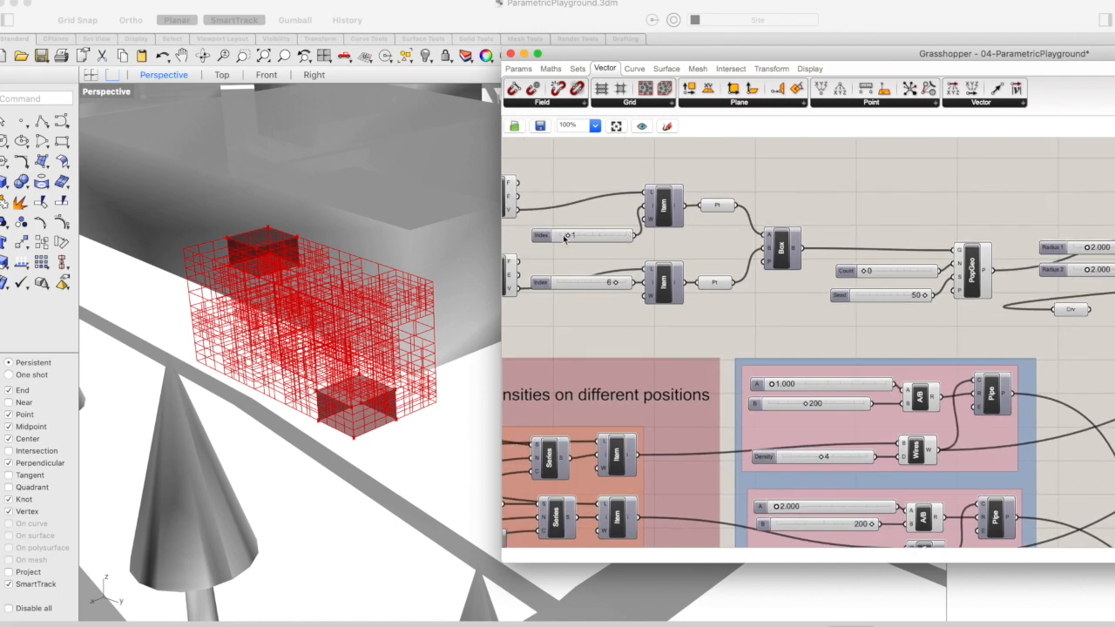
{"action": "left_click", "coordinate": [717, 207]}
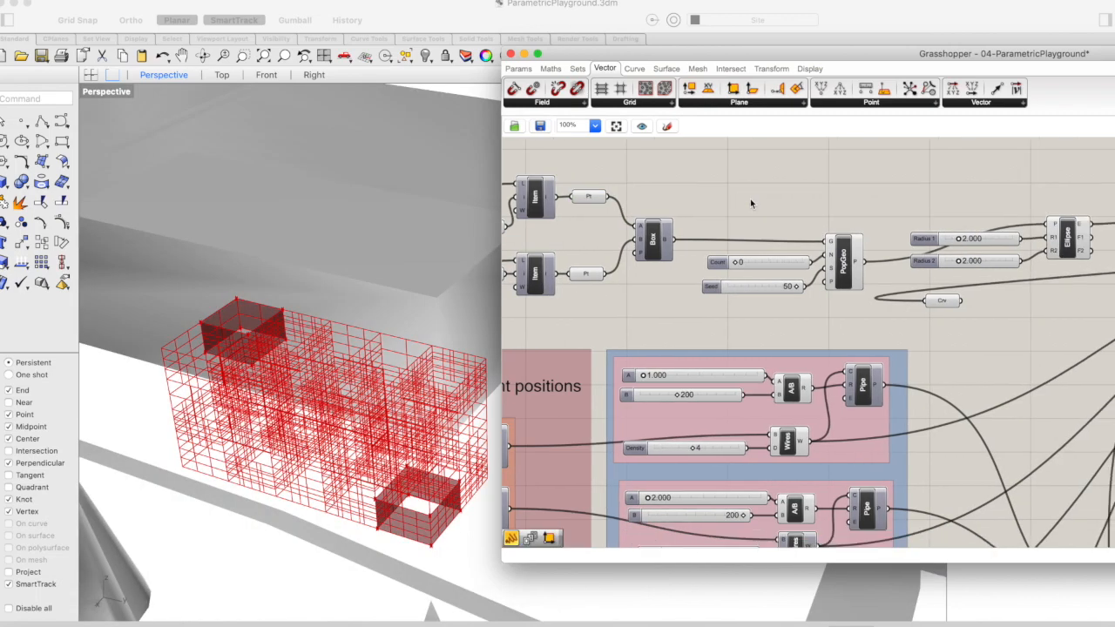
Browse the plane components and search the component list for "box" to find Box 2Pt
{"action": "left_click", "coordinate": [742, 103]}
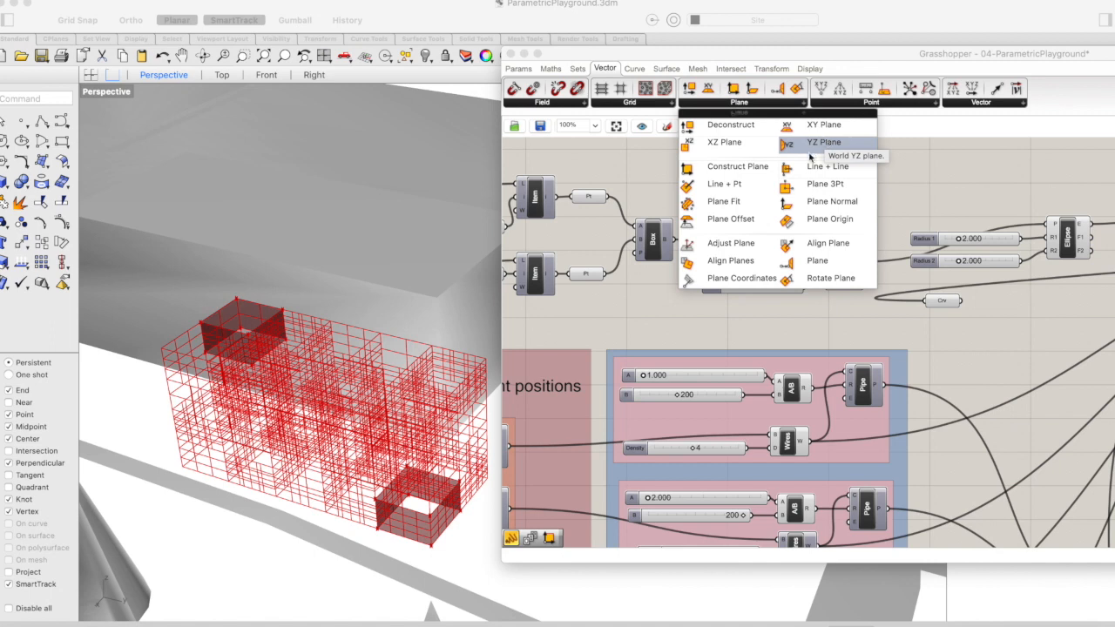
{"action": "double_click", "coordinate": [902, 178]}
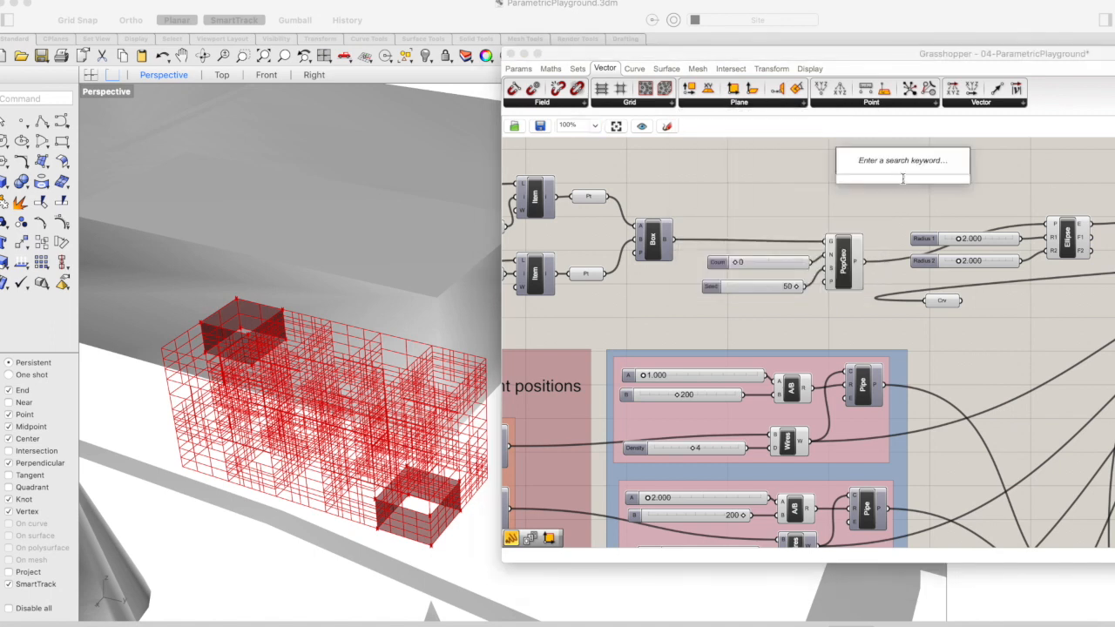
{"action": "type", "text": "box"}
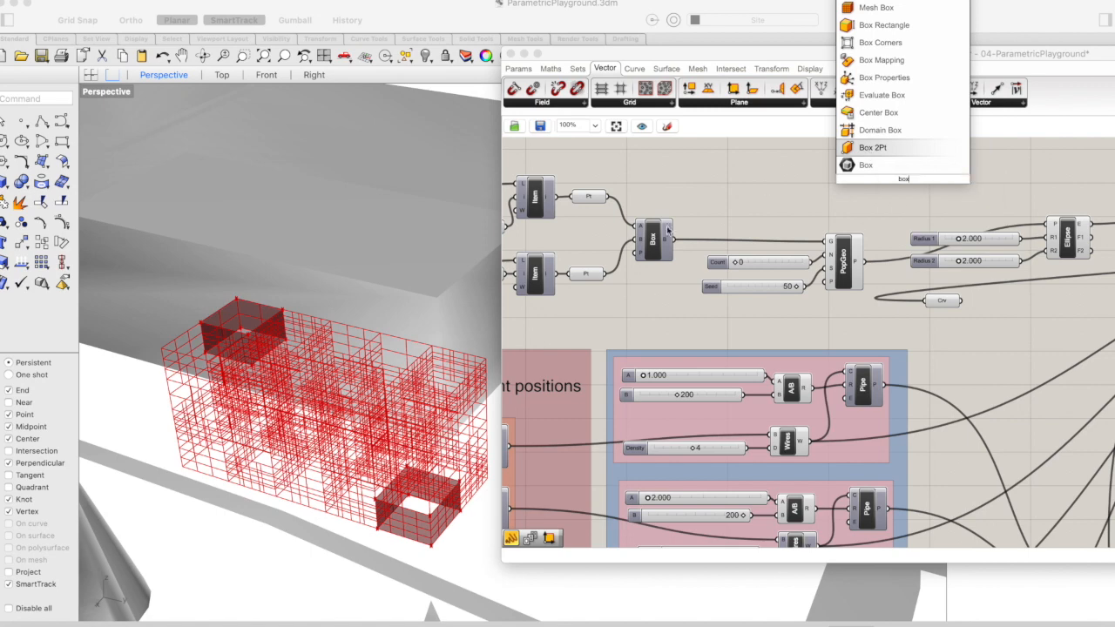
Turn on the preview of the Box component joining the two points and inspect the box from above
{"action": "left_click", "coordinate": [655, 248]}
{"action": "right_click", "coordinate": [655, 248]}
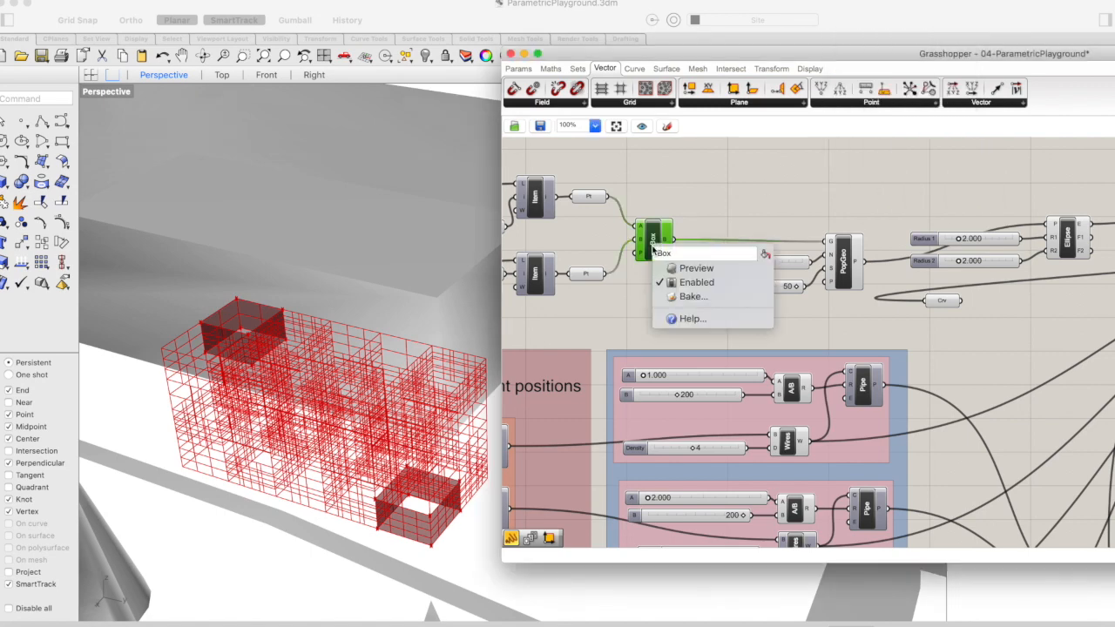
{"action": "left_click", "coordinate": [690, 259]}
{"action": "right_click_drag", "start_coordinate": [228, 350], "coordinate": [164, 358]}
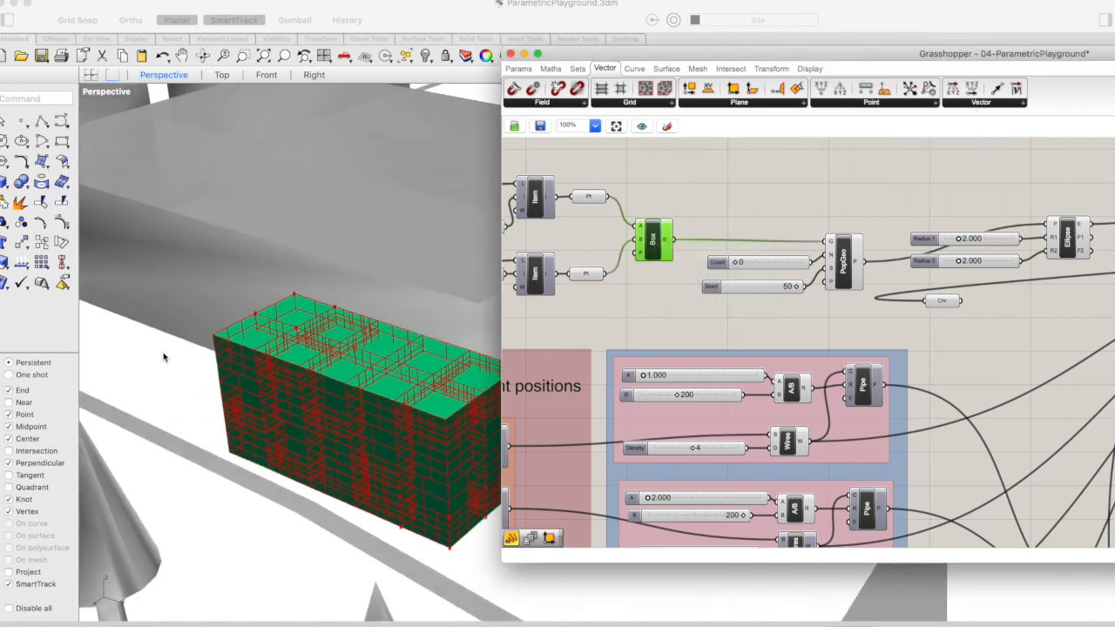
{"action": "left_click", "coordinate": [180, 352]}
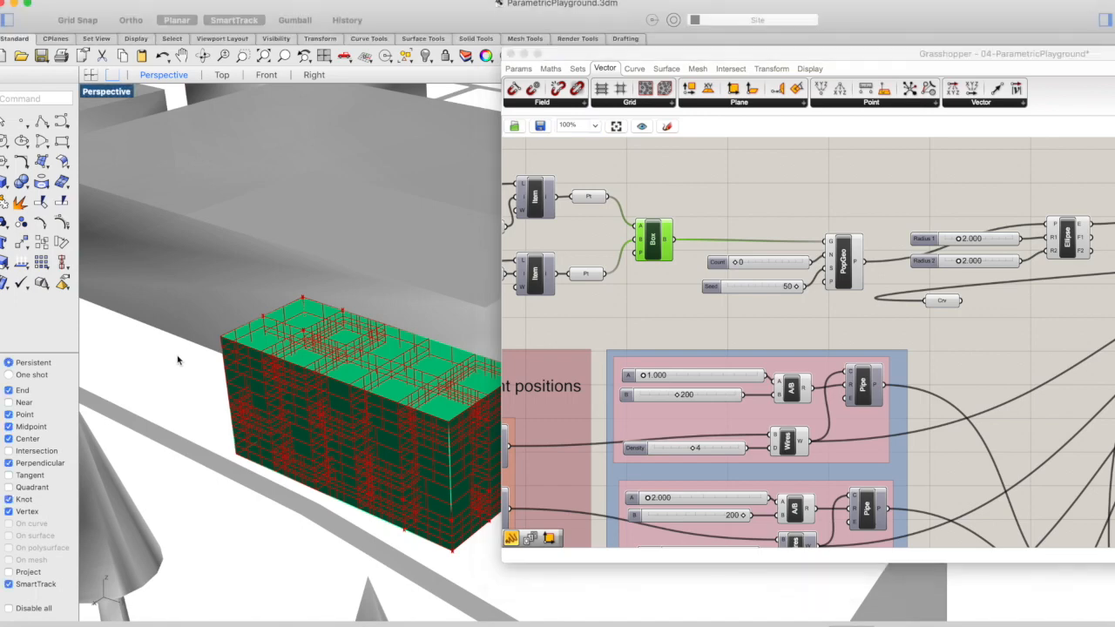
{"action": "scroll", "coordinate": [181, 354], "scroll_direction": "down", "scroll_amount": 5}
{"action": "right_click_drag", "start_coordinate": [352, 392], "coordinate": [357, 426]}
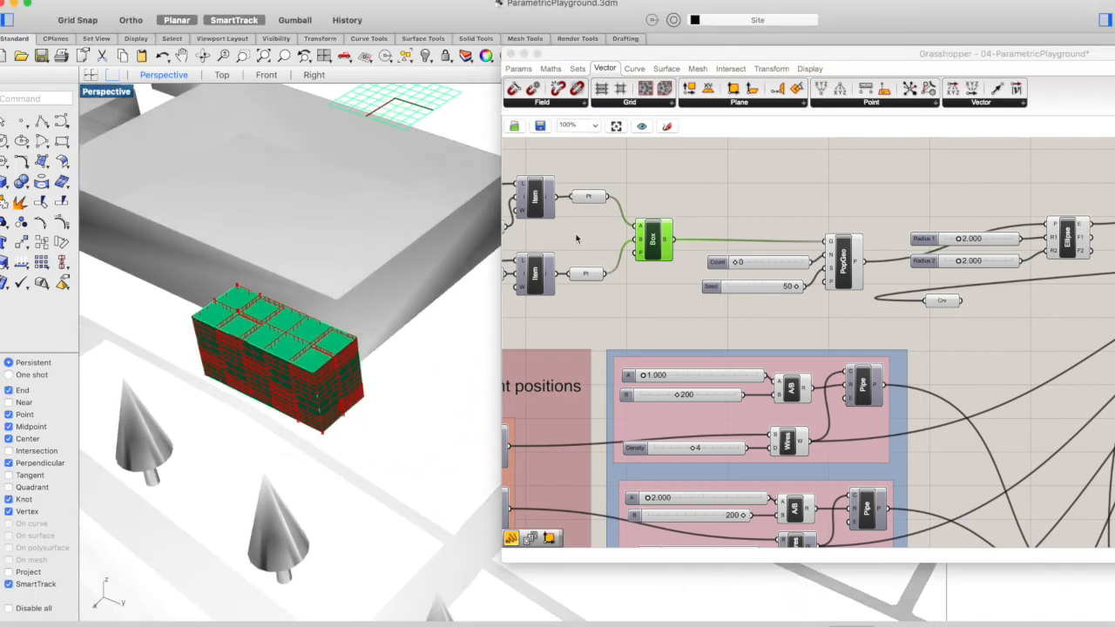
Set the upper branch's vertex Index slider to 3 while watching the selected Box
{"action": "scroll", "coordinate": [583, 238], "scroll_direction": "left", "scroll_amount": 10}
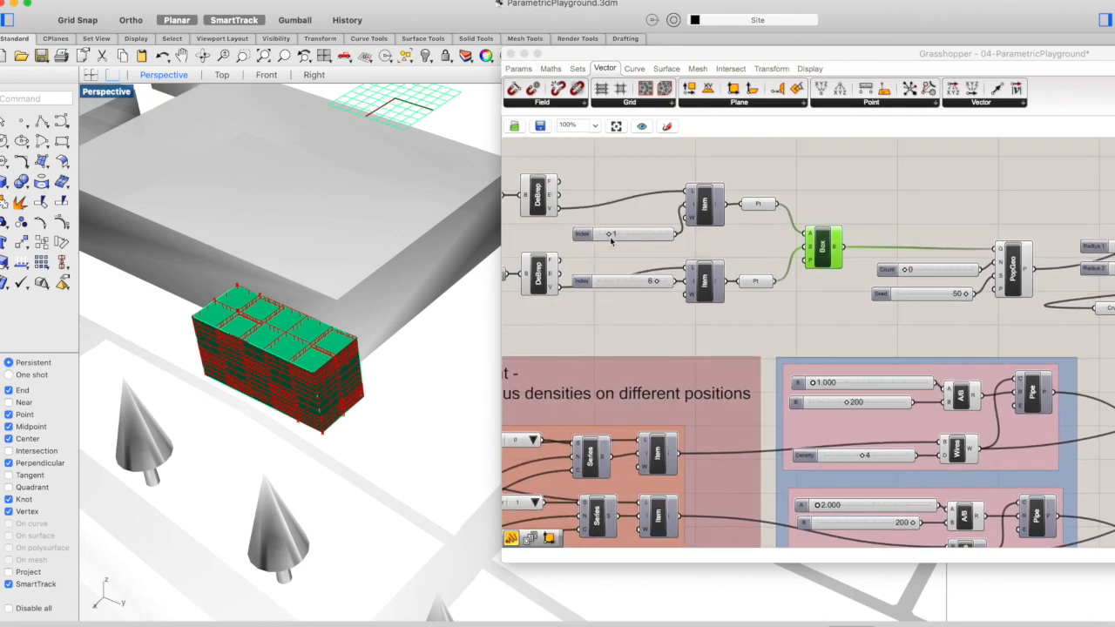
{"action": "left_click", "coordinate": [609, 237]}
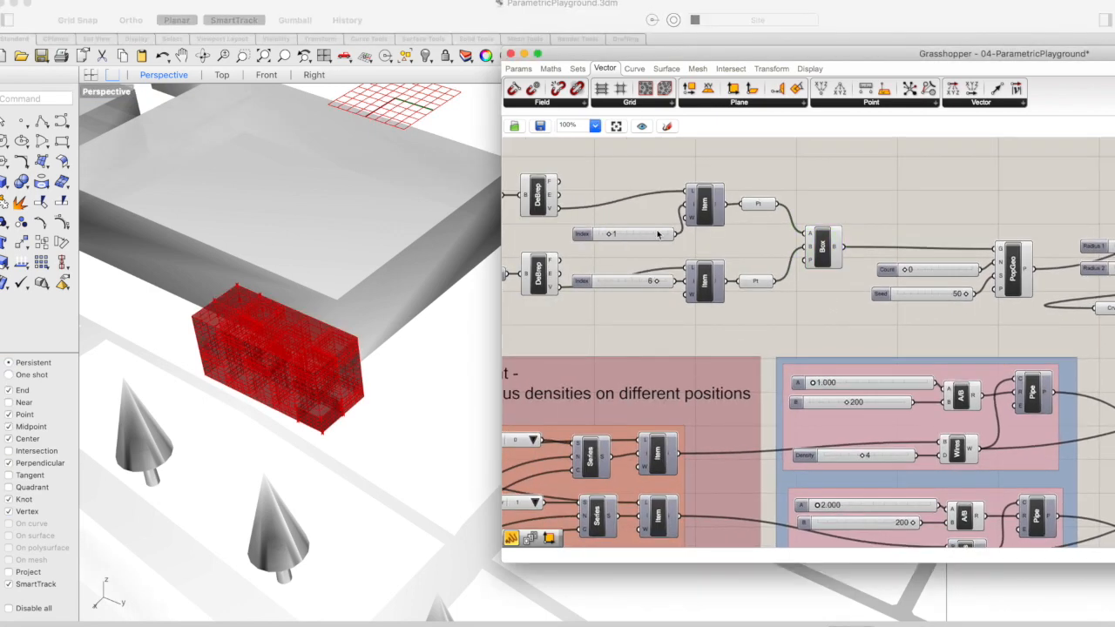
{"action": "left_click", "coordinate": [820, 242]}
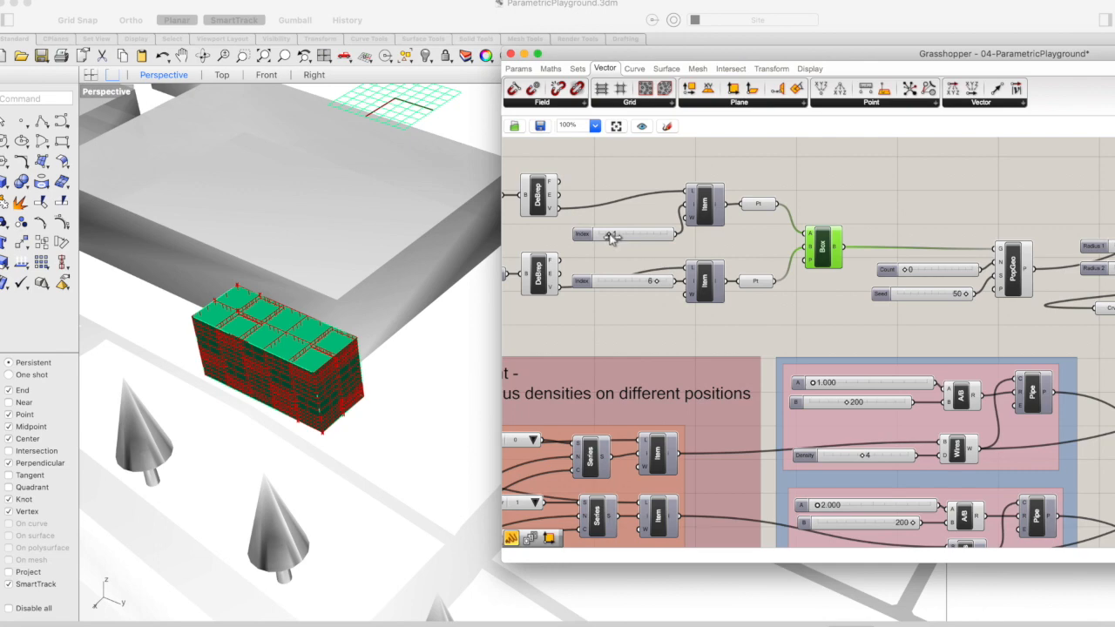
{"action": "left_click_drag", "start_coordinate": [615, 237], "coordinate": [633, 236]}
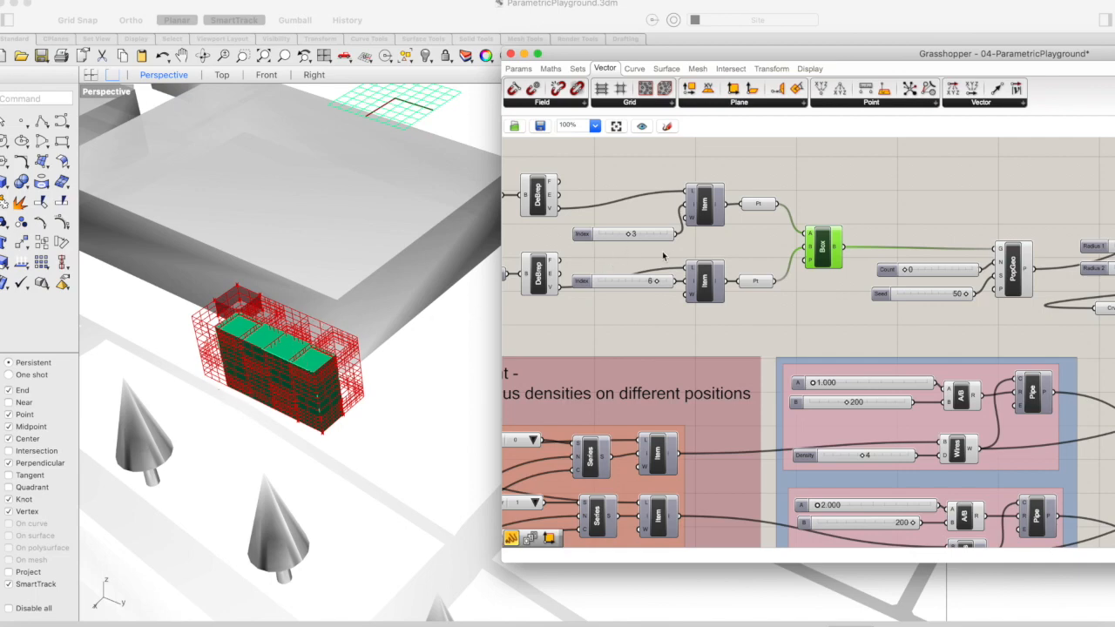
{"action": "mouse_move", "coordinate": [654, 284]}
{"action": "left_mouse_down"}
{"action": "mouse_move", "coordinate": [625, 282]}
{"action": "mouse_move", "coordinate": [659, 286]}
{"action": "left_mouse_up"}
Set the upper branch's vertex Index slider to 1 and select the Box component to check its extent
{"action": "double_click", "coordinate": [638, 234]}
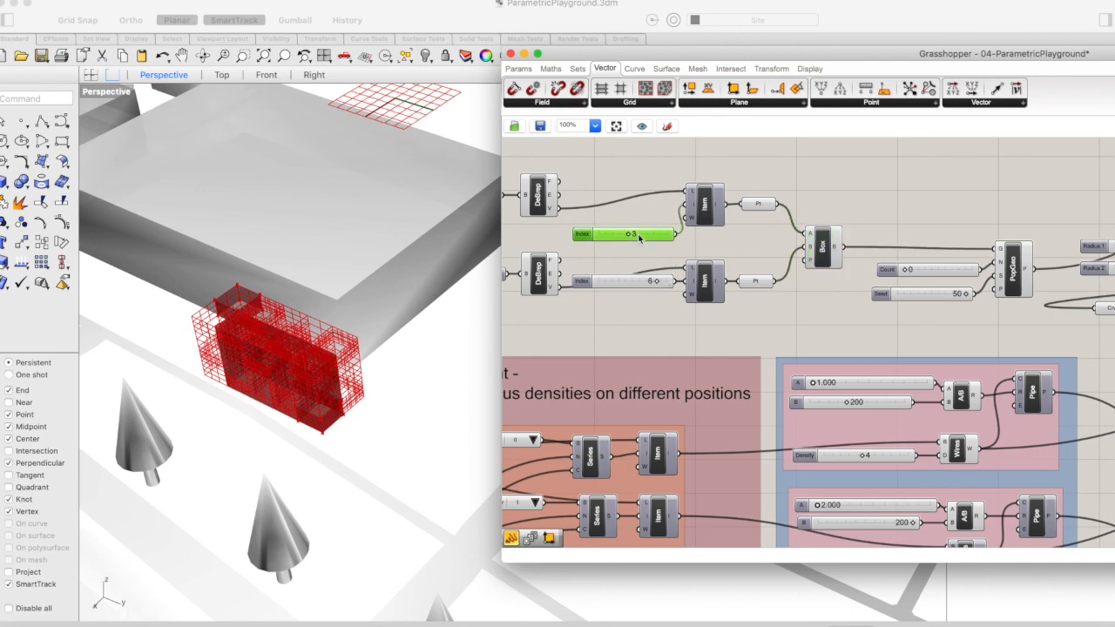
{"action": "type", "text": "1"}
{"action": "key", "text": "Return"}
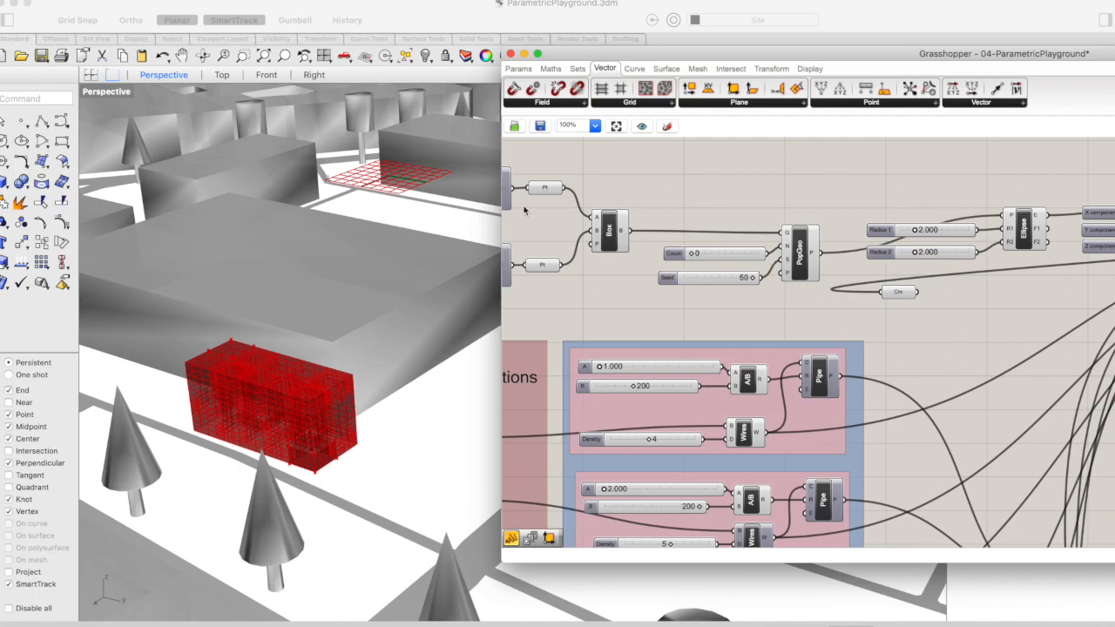
{"action": "left_click", "coordinate": [608, 231]}
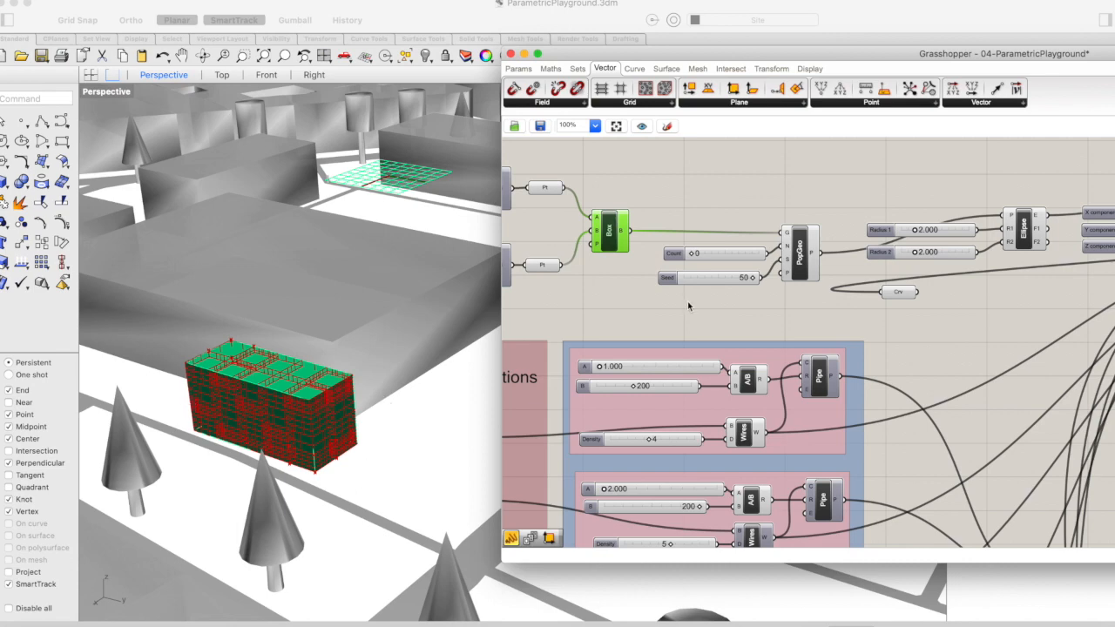
Turn off the preview of the Box component that feeds Populate Geometry
{"action": "right_click_drag", "start_coordinate": [802, 256], "coordinate": [733, 231]}
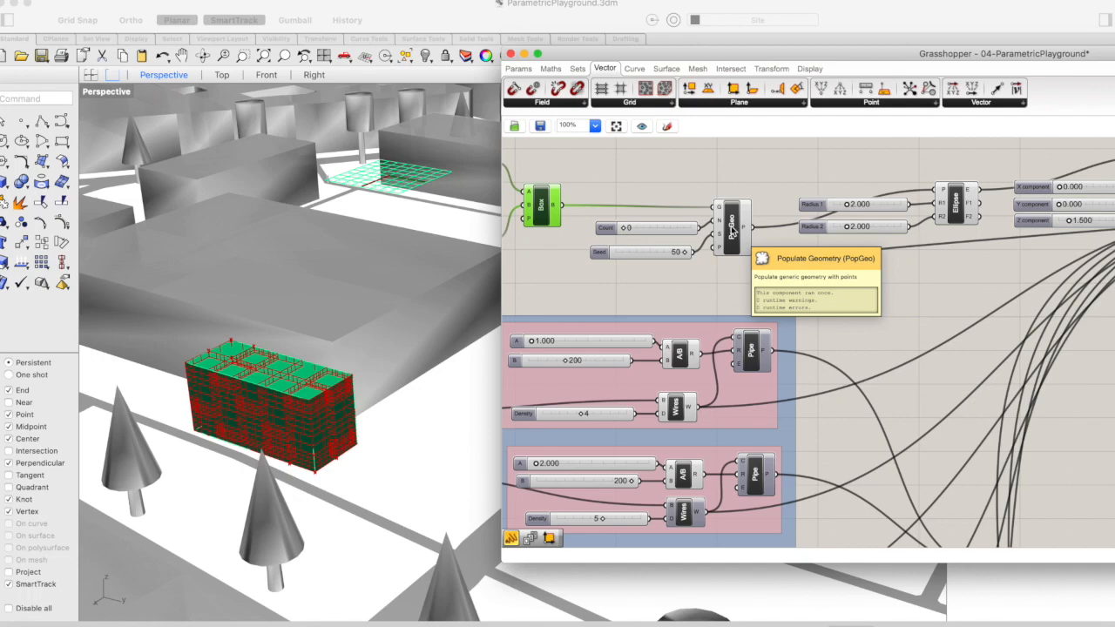
{"action": "left_click", "coordinate": [674, 180]}
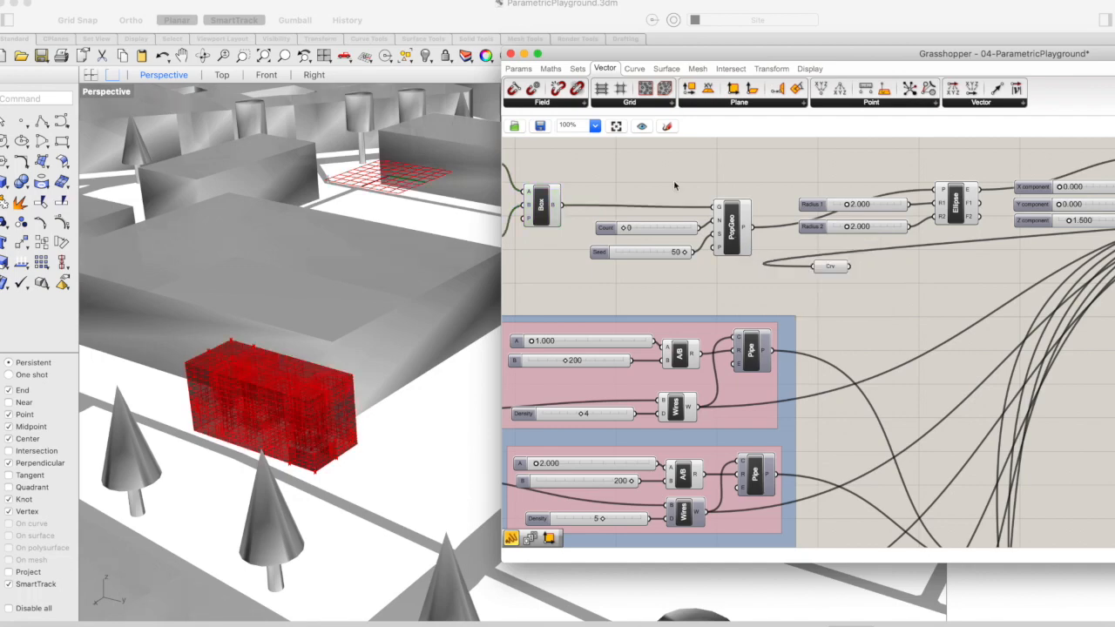
{"action": "scroll", "coordinate": [668, 291], "scroll_direction": "right", "scroll_amount": 1}
{"action": "scroll", "coordinate": [668, 290], "scroll_direction": "down", "scroll_amount": 1}
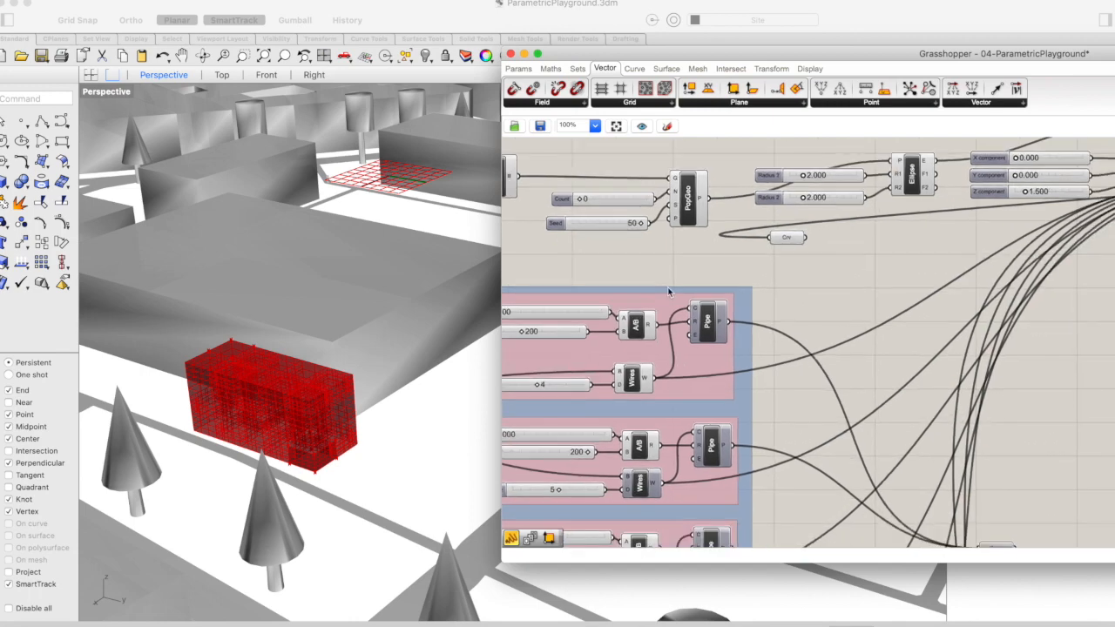
{"action": "scroll", "coordinate": [665, 189], "scroll_direction": "left", "scroll_amount": 3}
{"action": "scroll", "coordinate": [665, 189], "scroll_direction": "up", "scroll_amount": 1}
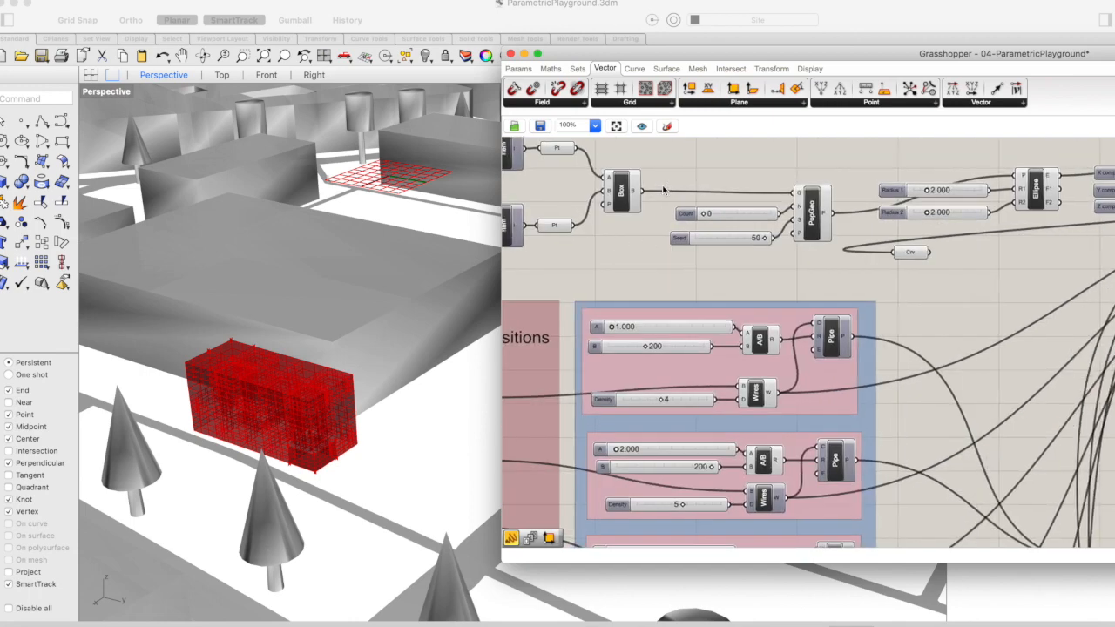
{"action": "left_click", "coordinate": [621, 192]}
{"action": "right_click", "coordinate": [621, 192]}
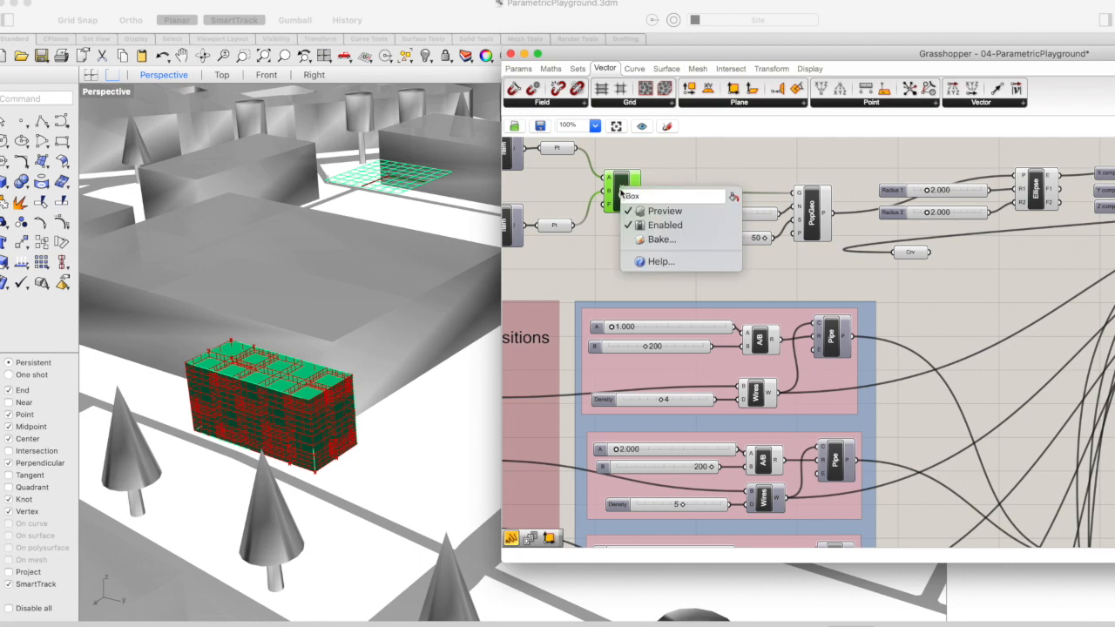
{"action": "left_click", "coordinate": [649, 226]}
{"action": "scroll", "coordinate": [947, 165], "scroll_direction": "right", "scroll_amount": 3}
{"action": "scroll", "coordinate": [947, 166], "scroll_direction": "up", "scroll_amount": 1}
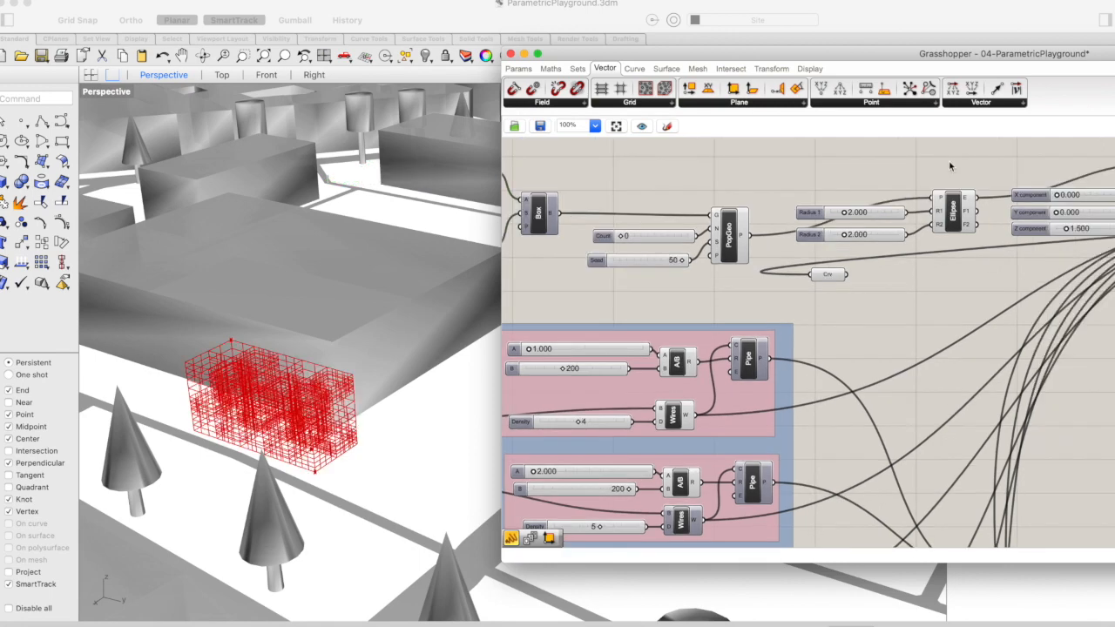
Disable the Ellipse component, limit the preview to selected components, and move the Grasshopper window aside to uncover the model
{"action": "right_click", "coordinate": [954, 209]}
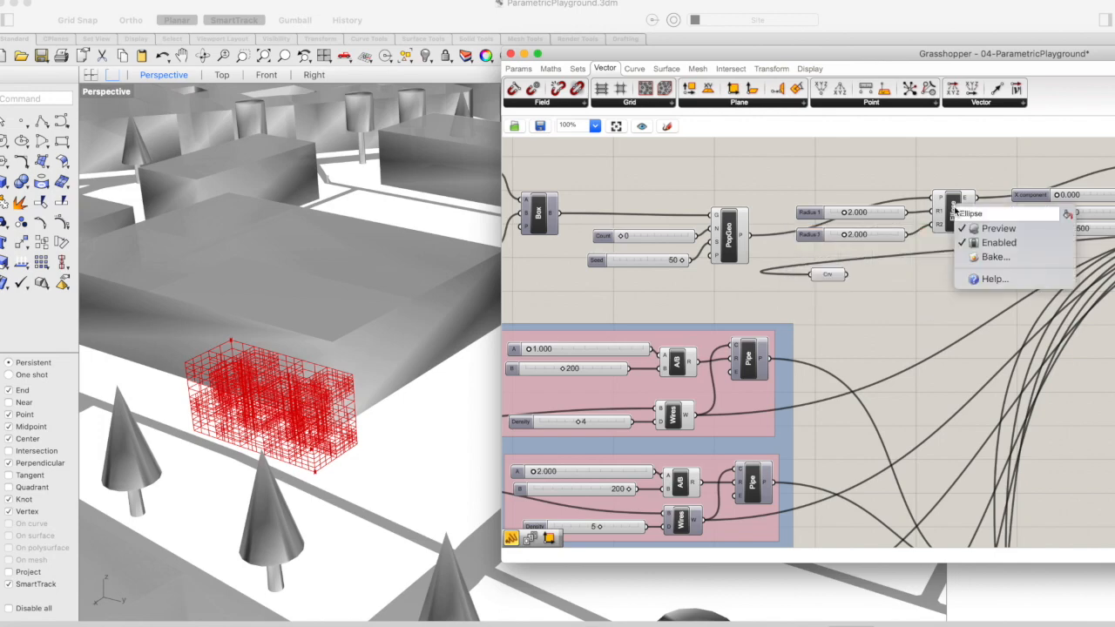
{"action": "left_click", "coordinate": [986, 245]}
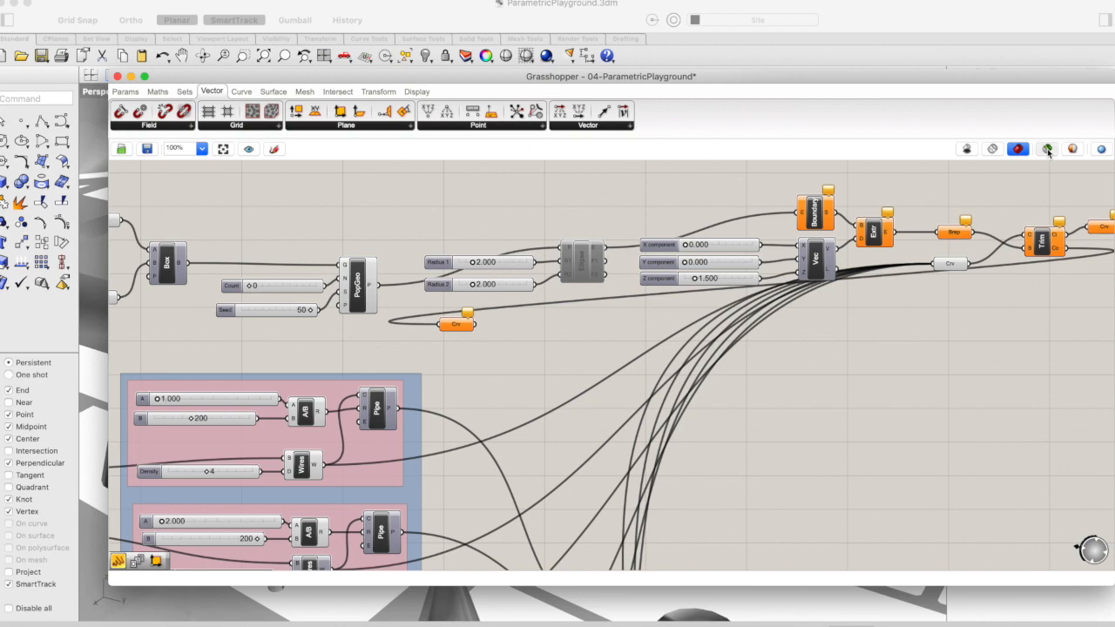
{"action": "left_click_drag", "start_coordinate": [660, 76], "coordinate": [1114, 50]}
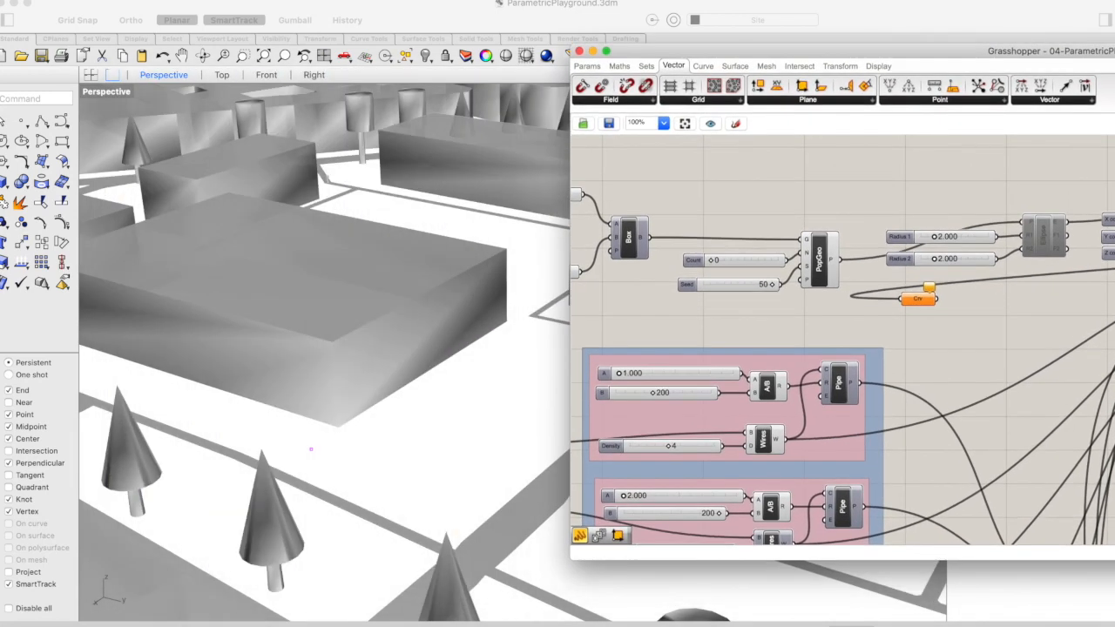
Select the Populate Geometry component and set its Count to 7 and its Seed to 12
{"action": "left_click", "coordinate": [823, 272]}
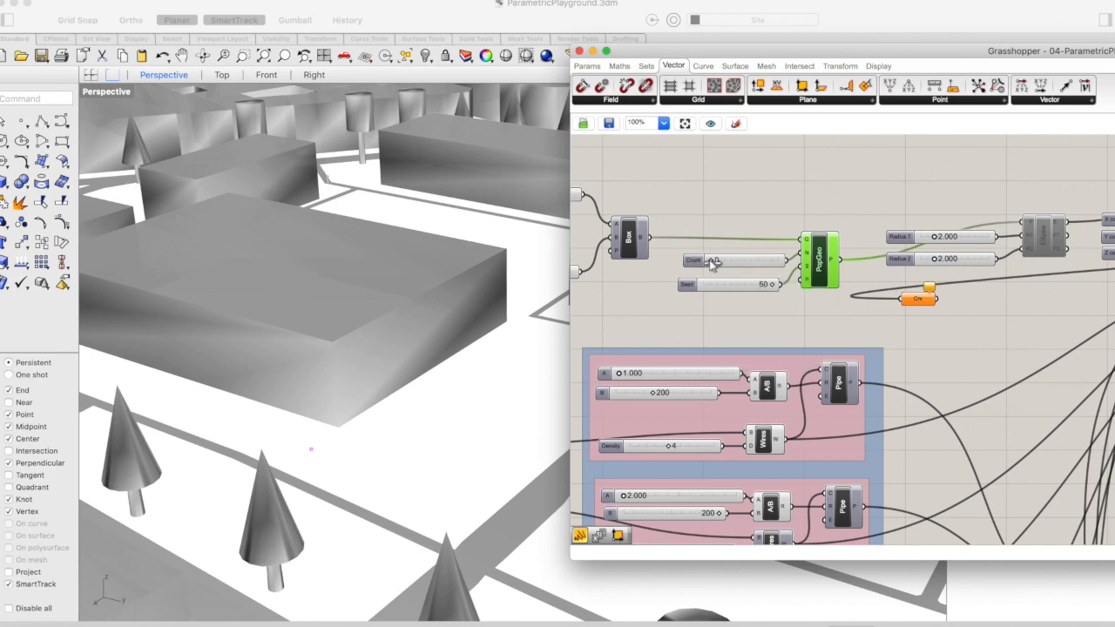
{"action": "left_click_drag", "start_coordinate": [712, 260], "coordinate": [735, 264]}
{"action": "scroll", "coordinate": [710, 210], "scroll_direction": "left", "scroll_amount": 2}
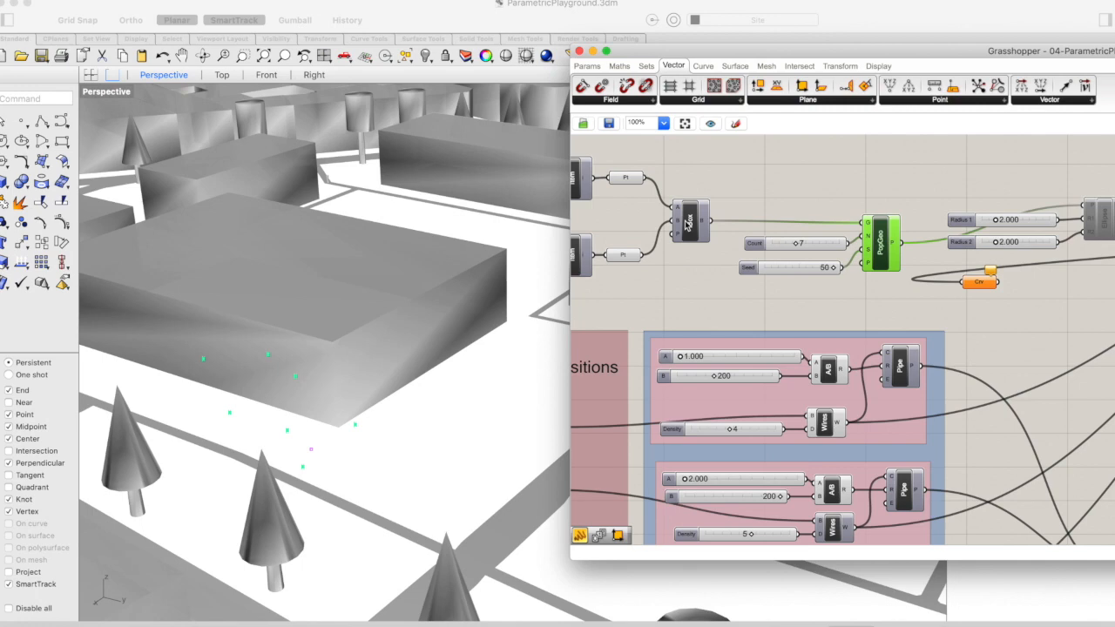
{"action": "scroll", "coordinate": [758, 233], "scroll_direction": "right", "scroll_amount": 2}
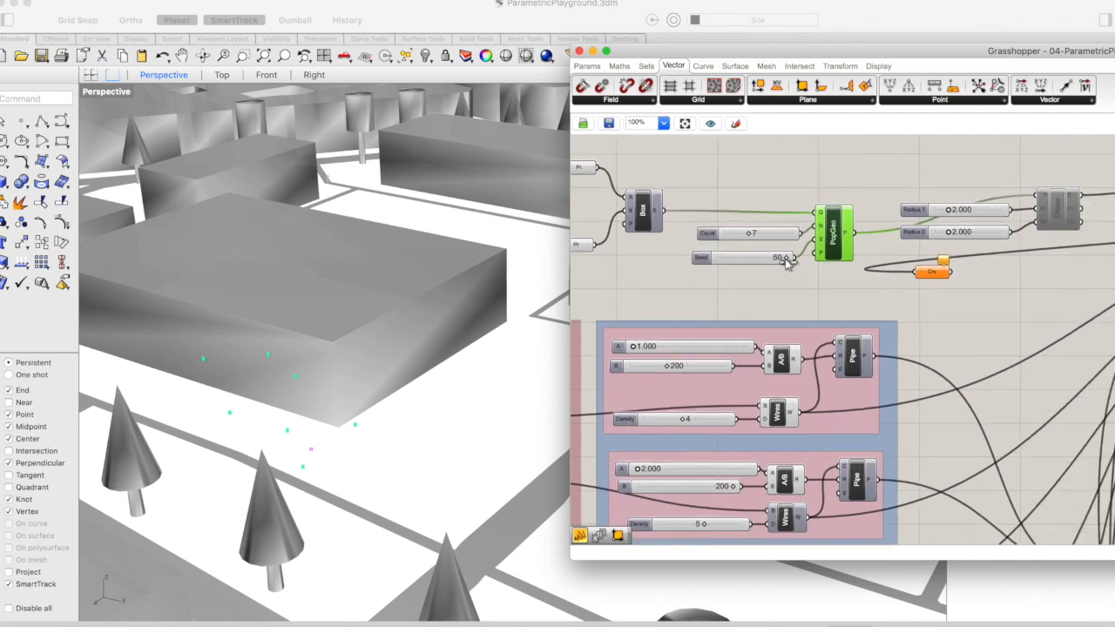
{"action": "left_click_drag", "start_coordinate": [787, 260], "coordinate": [740, 263]}
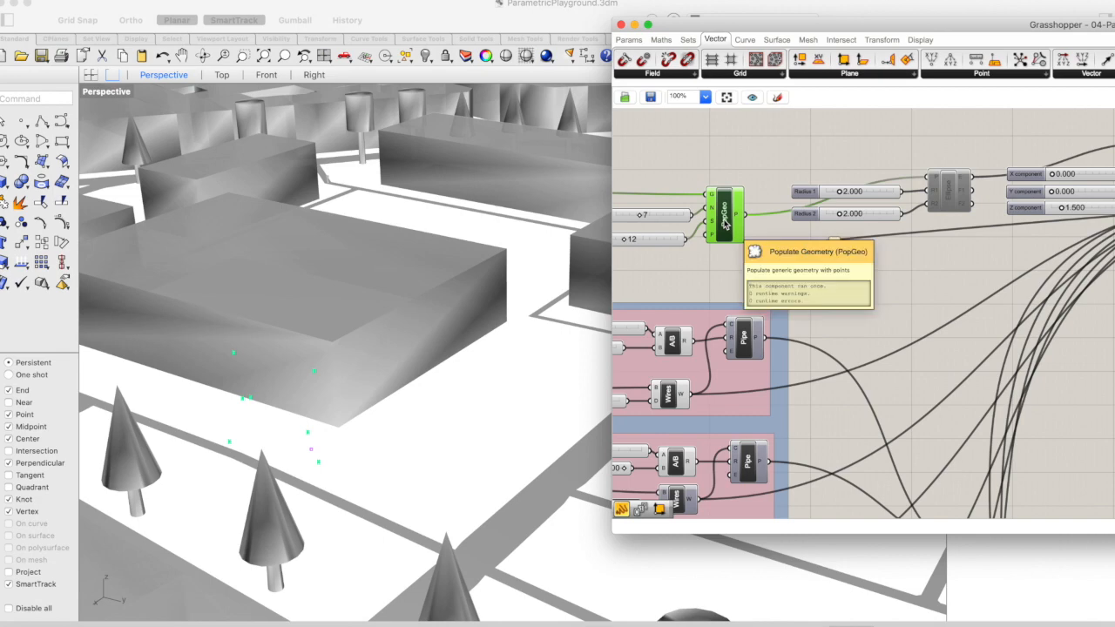
Enable the Ellipse component that draws circles at the populated points and select it to show them
{"action": "right_click_drag", "start_coordinate": [895, 146], "coordinate": [833, 139]}
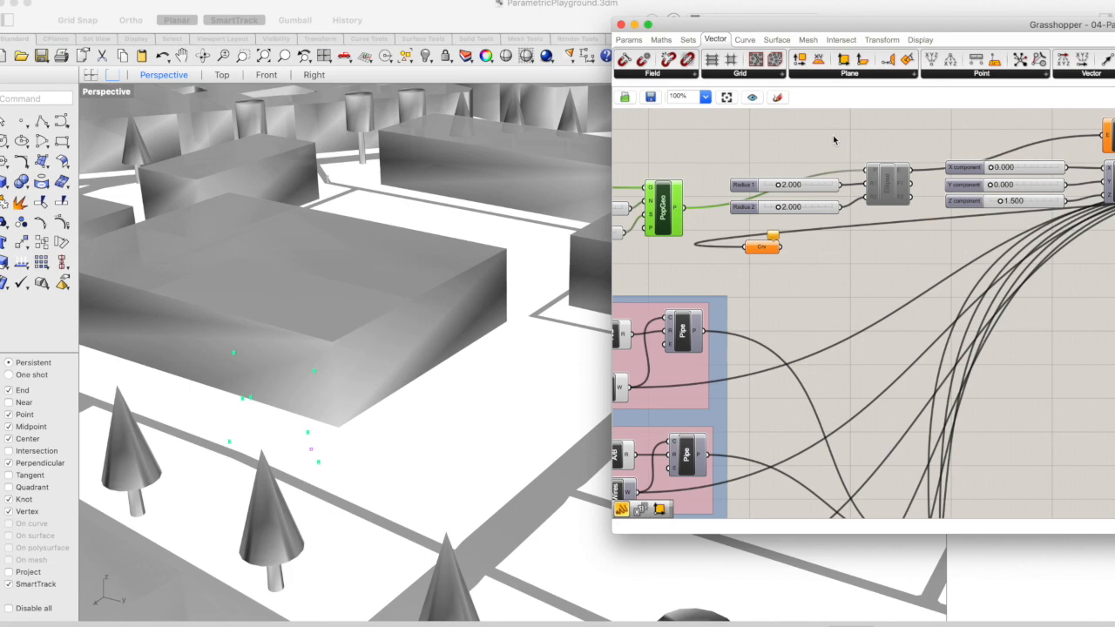
{"action": "scroll", "coordinate": [834, 140], "scroll_direction": "right", "scroll_amount": 5}
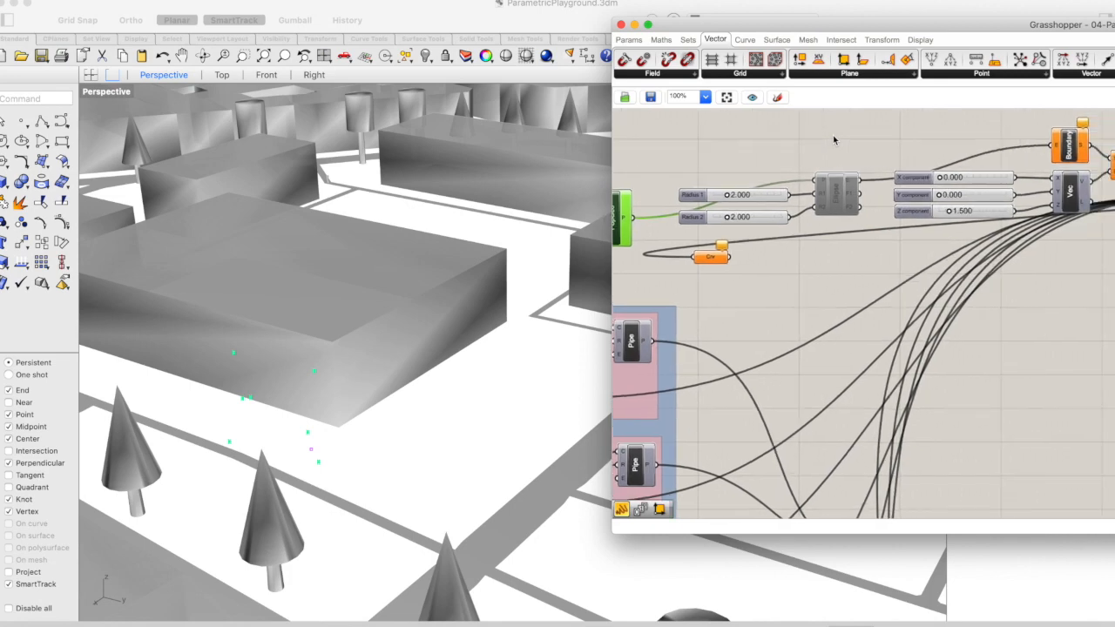
{"action": "left_click", "coordinate": [808, 218]}
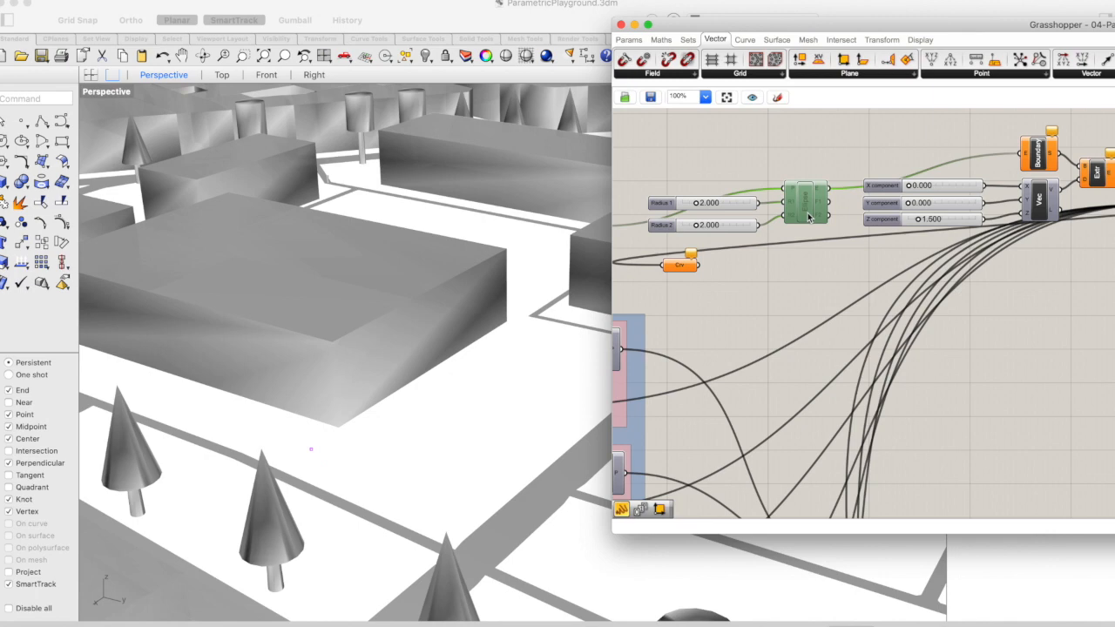
{"action": "right_click", "coordinate": [809, 217]}
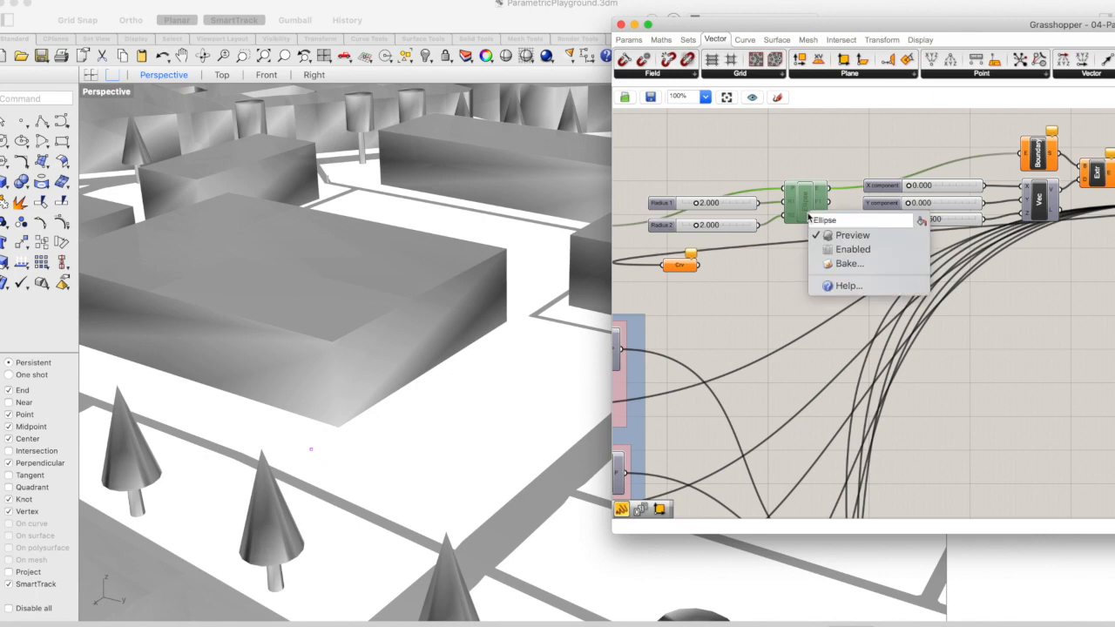
{"action": "left_click", "coordinate": [842, 250]}
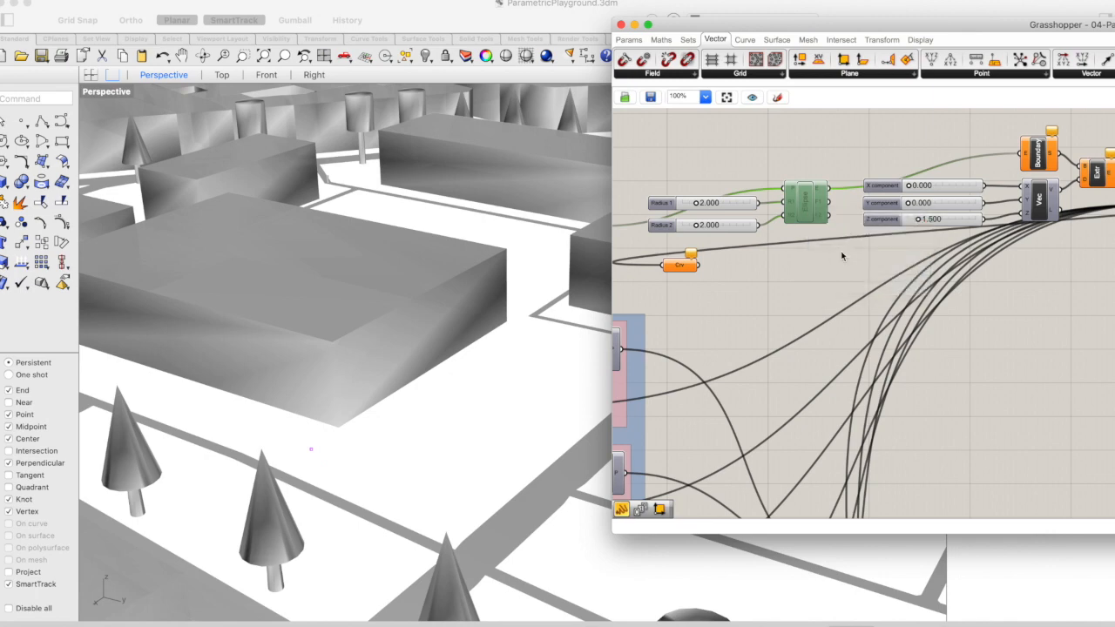
{"action": "left_click", "coordinate": [820, 158]}
{"action": "left_click", "coordinate": [808, 218]}
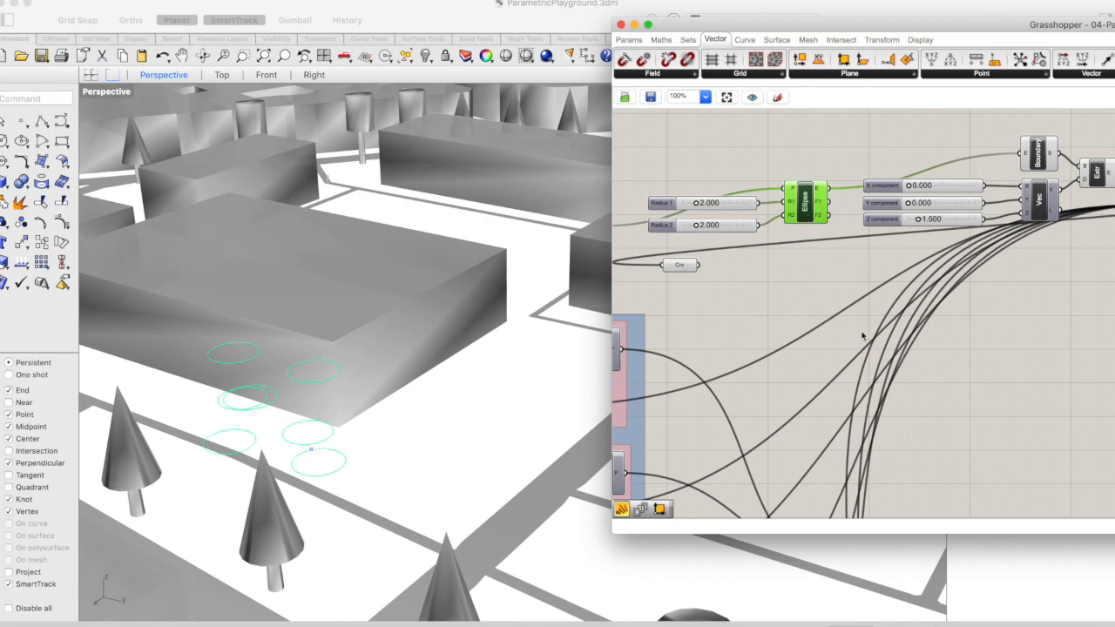
Set the Populate Geometry Count to 5 and Seed to 13, with the Ellipse component selected to watch the circles
{"action": "scroll", "coordinate": [862, 336], "scroll_direction": "left", "scroll_amount": 3}
{"action": "scroll", "coordinate": [862, 336], "scroll_direction": "left", "scroll_amount": 8}
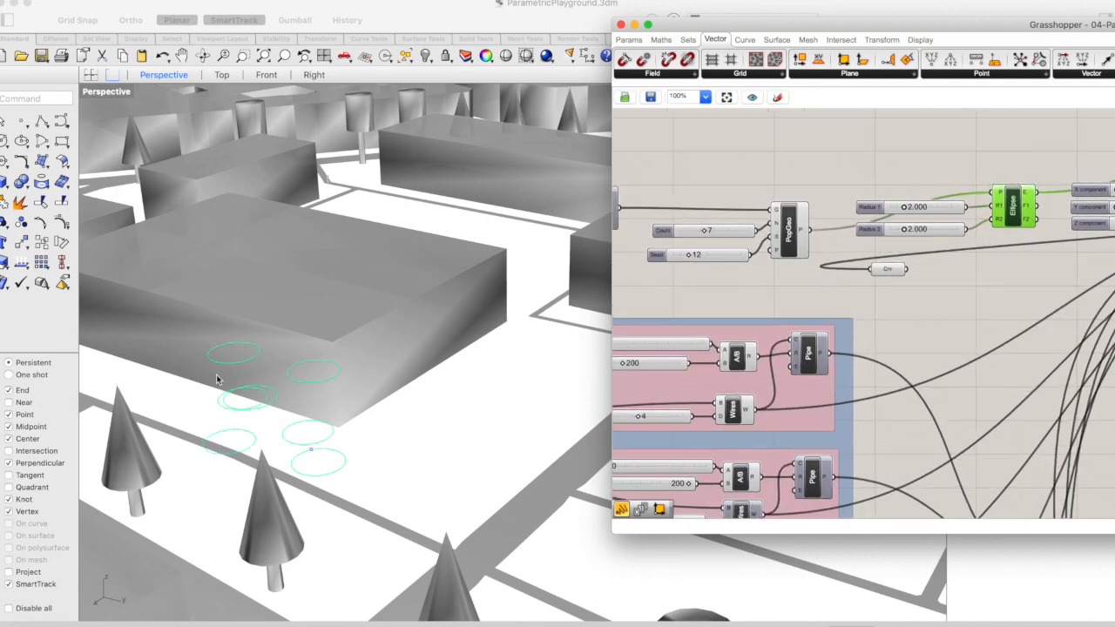
{"action": "left_click_drag", "start_coordinate": [704, 233], "coordinate": [706, 232]}
{"action": "double_click", "coordinate": [713, 230]}
{"action": "type", "text": "5"}
{"action": "left_click", "coordinate": [735, 231]}
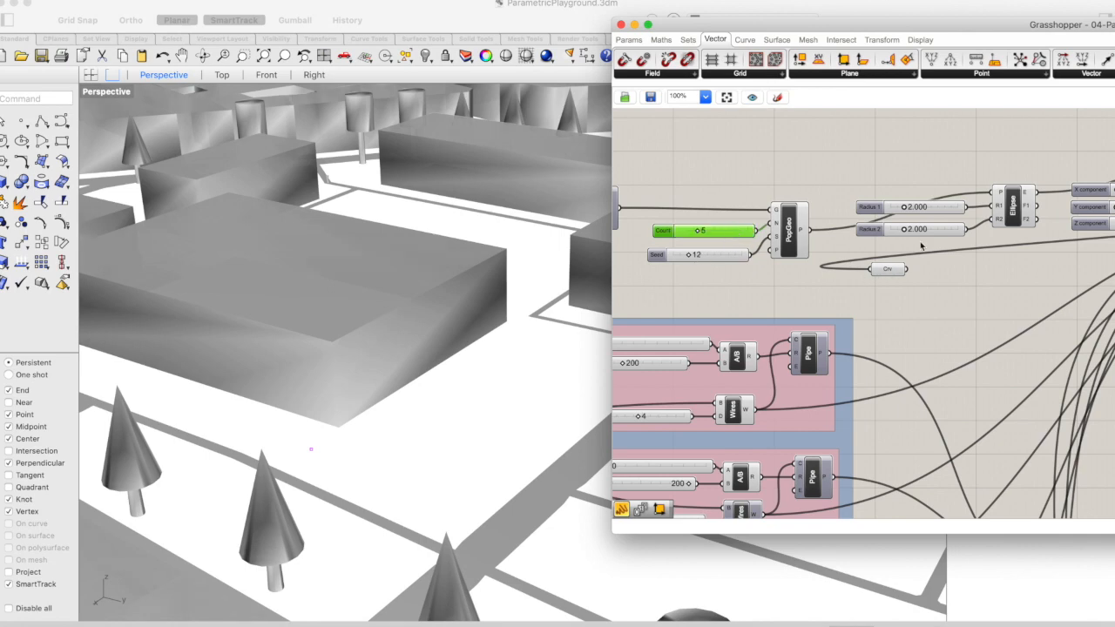
{"action": "left_click", "coordinate": [998, 222]}
{"action": "left_click_drag", "start_coordinate": [687, 255], "coordinate": [693, 255]}
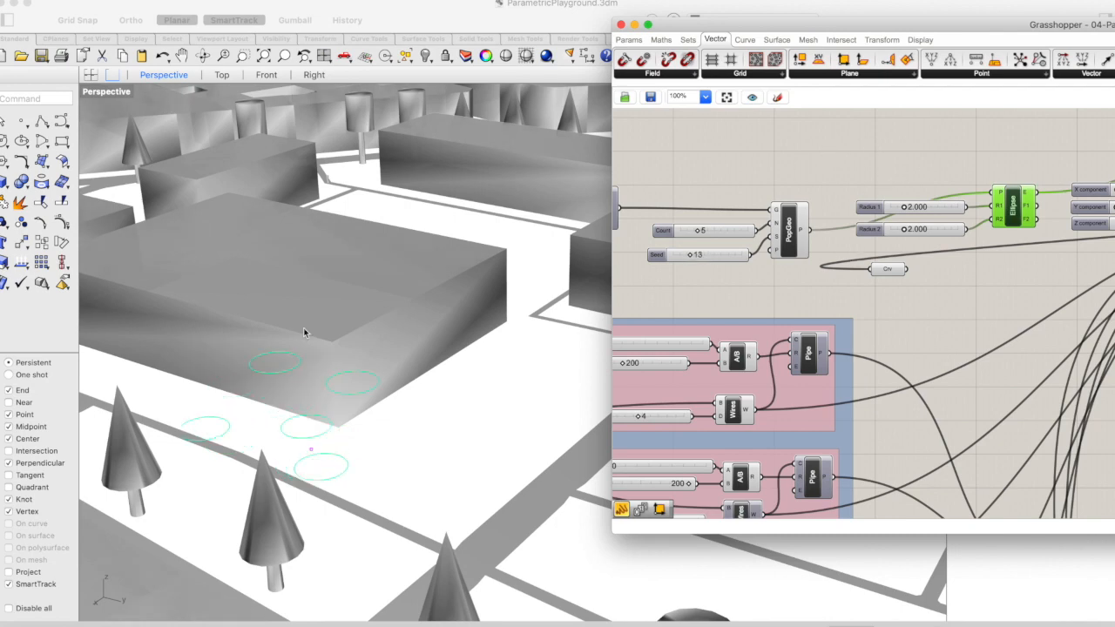
Select the Boundary Surfaces and Extrude components in turn to inspect the discs and cylinders built from the ellipses
{"action": "scroll", "coordinate": [907, 146], "scroll_direction": "right", "scroll_amount": 10}
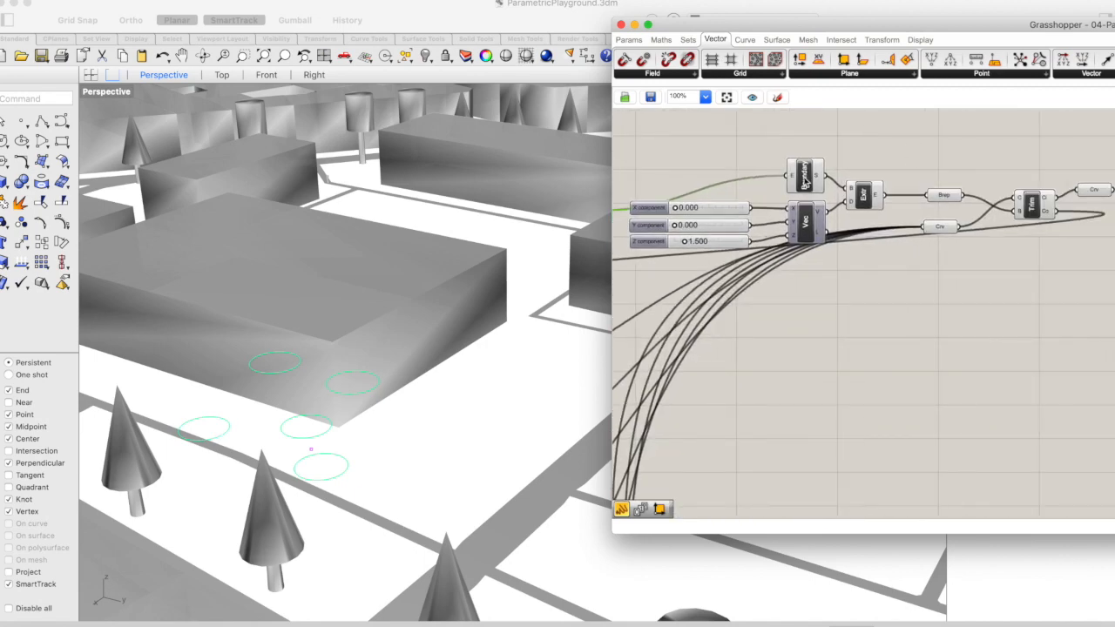
{"action": "left_click", "coordinate": [806, 174]}
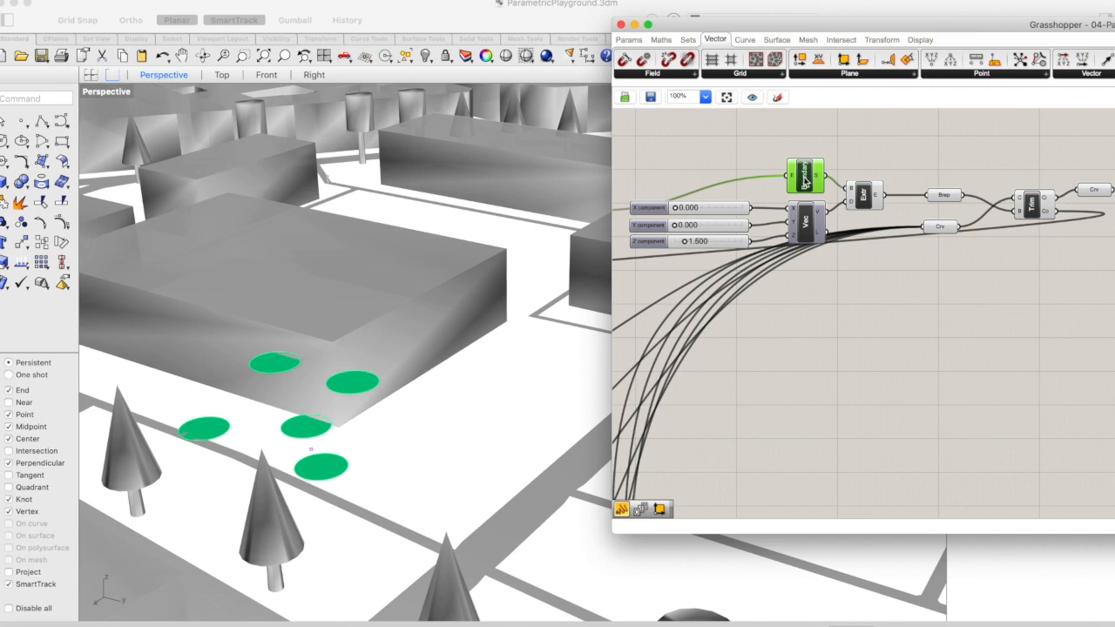
{"action": "left_click", "coordinate": [865, 197]}
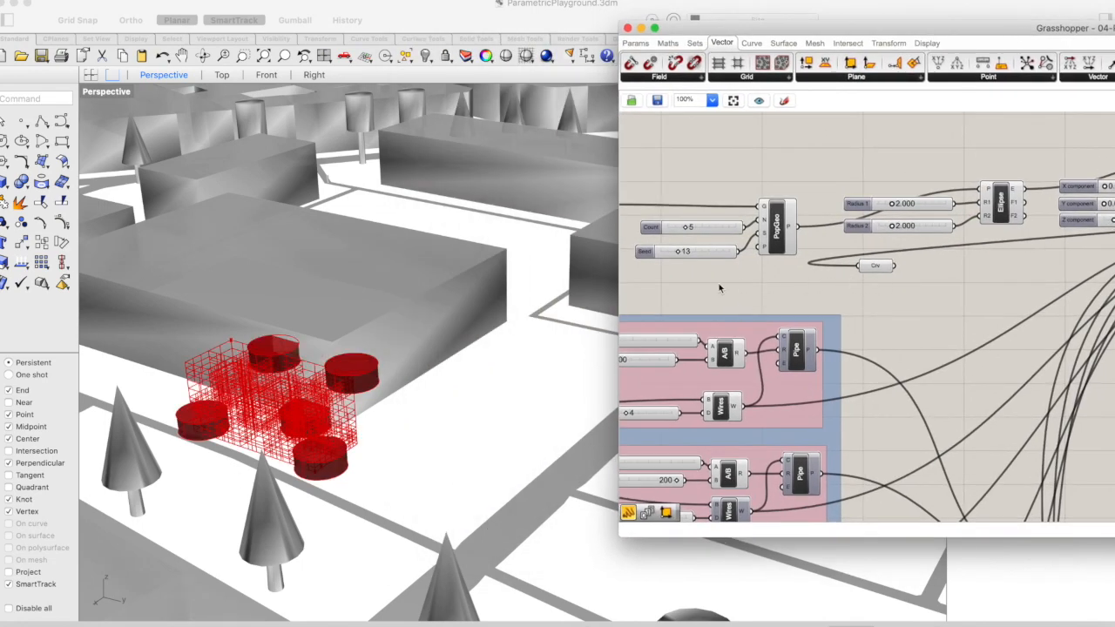
Set the Populate Geometry Count to 7 and Seed to 17, and inspect the cylinders against the box framework up close
{"action": "scroll", "coordinate": [720, 287], "scroll_direction": "left", "scroll_amount": 5}
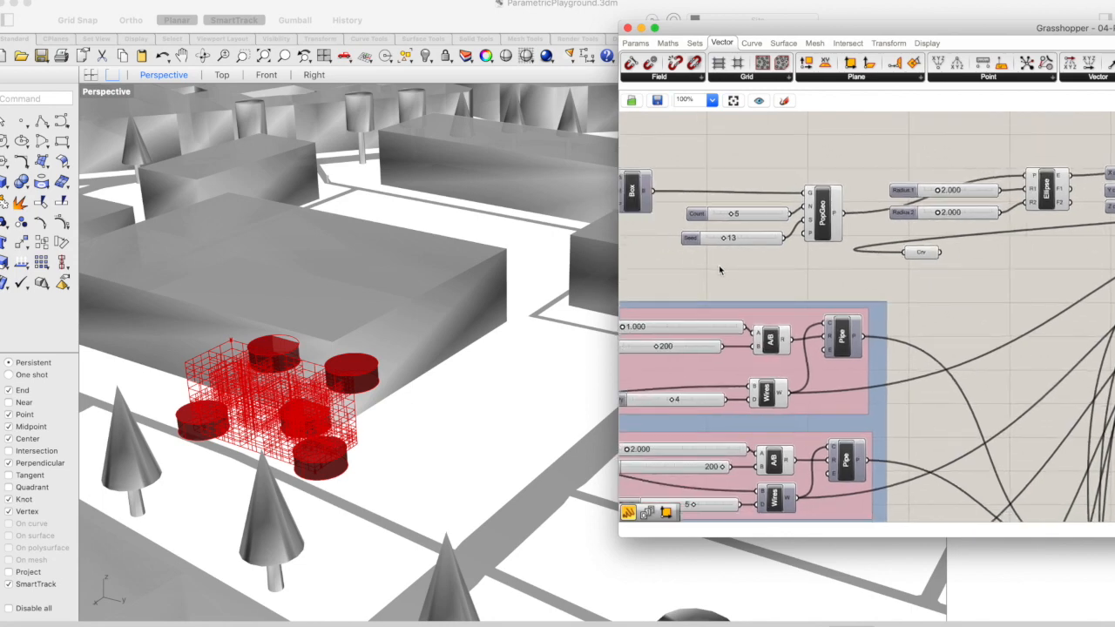
{"action": "scroll", "coordinate": [719, 270], "scroll_direction": "left", "scroll_amount": 2}
{"action": "scroll", "coordinate": [720, 270], "scroll_direction": "right", "scroll_amount": 4}
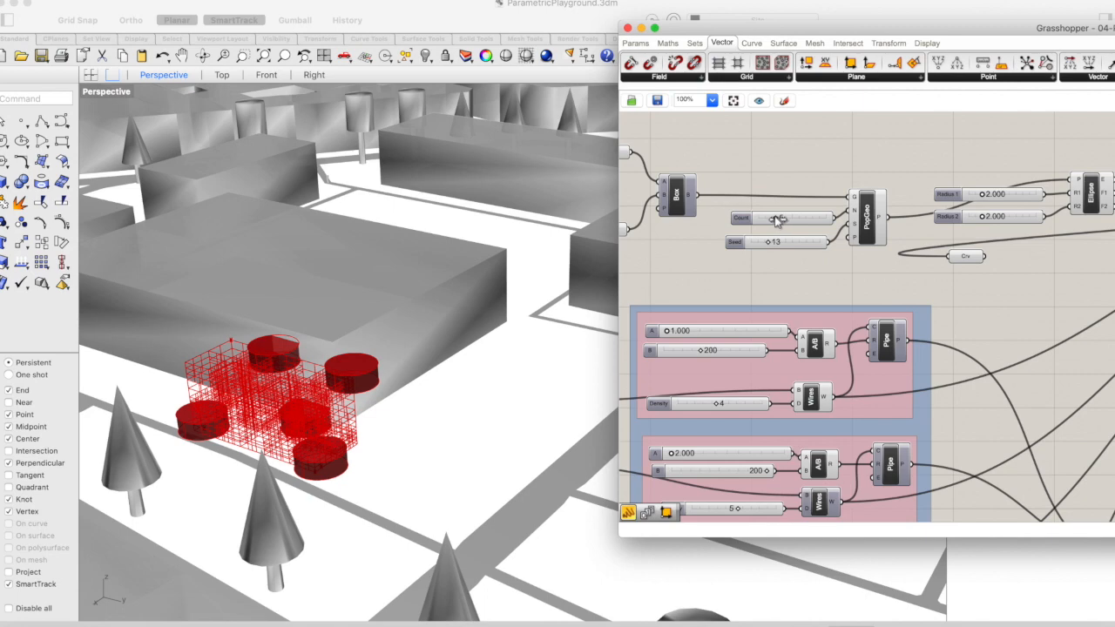
{"action": "left_click_drag", "start_coordinate": [773, 221], "coordinate": [782, 220]}
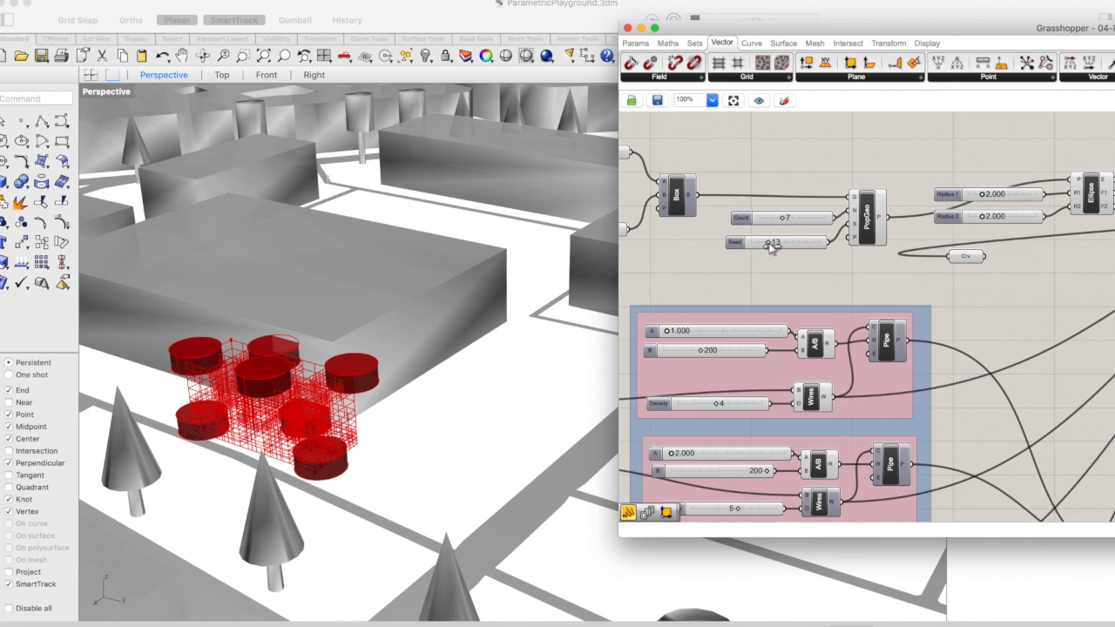
{"action": "left_click", "coordinate": [772, 245]}
{"action": "left_click_drag", "start_coordinate": [772, 245], "coordinate": [778, 245]}
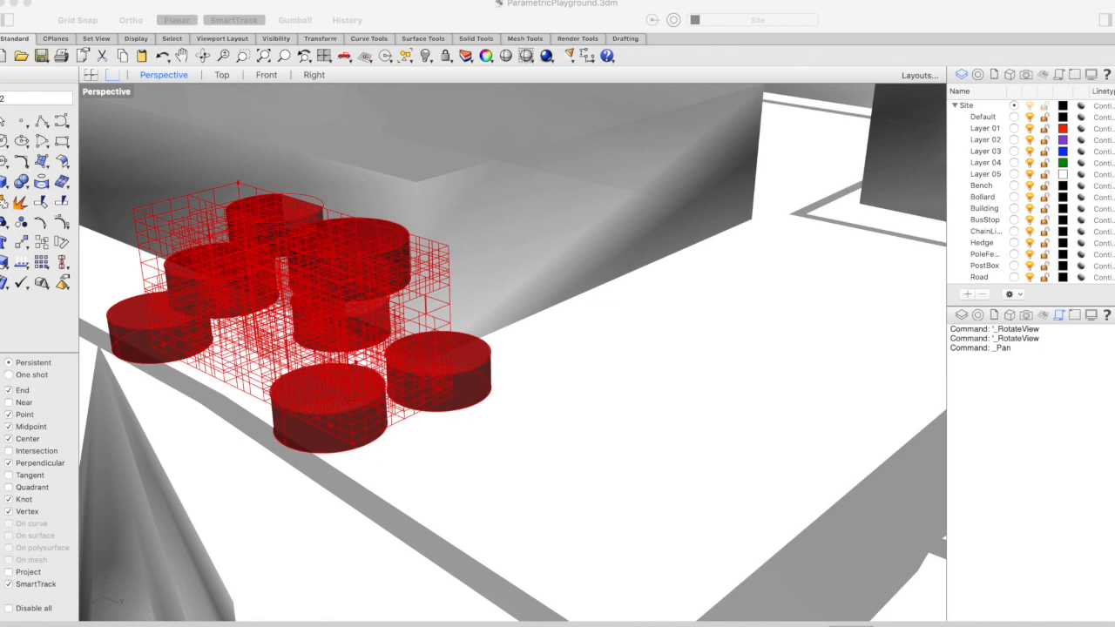
{"action": "left_click", "coordinate": [30, 102]}
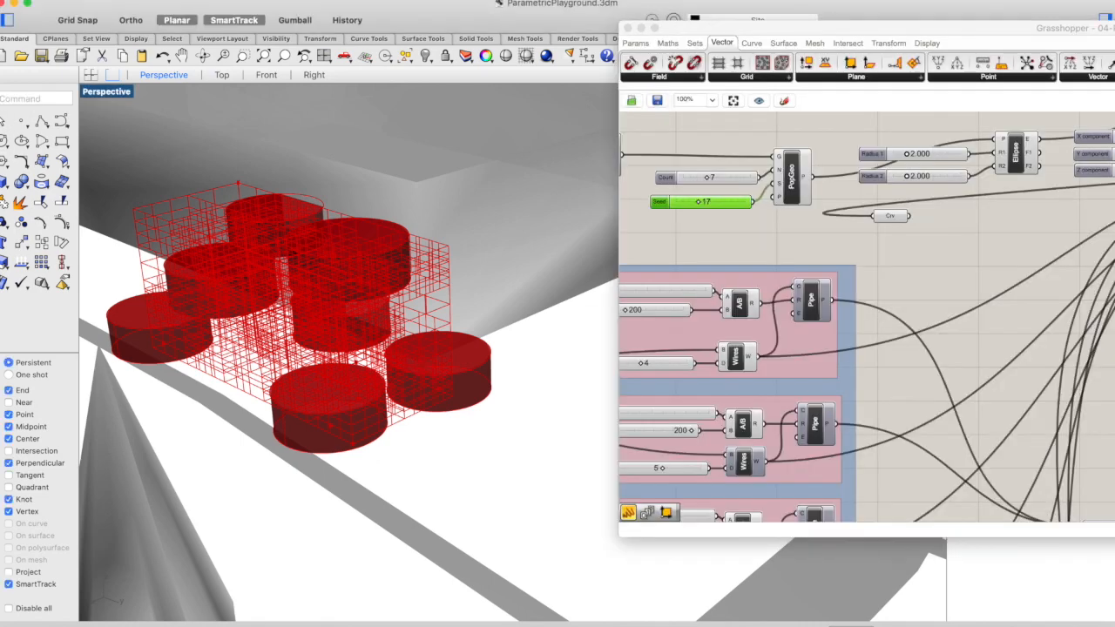
Move the Curve container fed by Trim's outside-curves output next to the Trim component, directly below the other Curve container
{"action": "scroll", "coordinate": [968, 292], "scroll_direction": "right", "scroll_amount": 10}
{"action": "scroll", "coordinate": [969, 297], "scroll_direction": "right", "scroll_amount": 5}
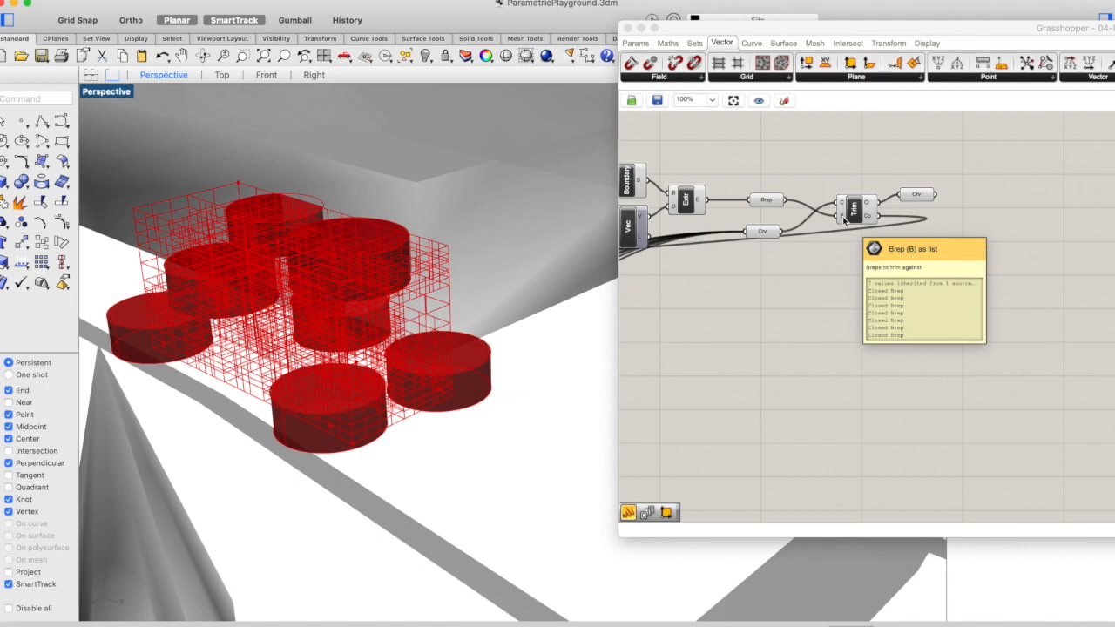
{"action": "scroll", "coordinate": [844, 220], "scroll_direction": "left", "scroll_amount": 10}
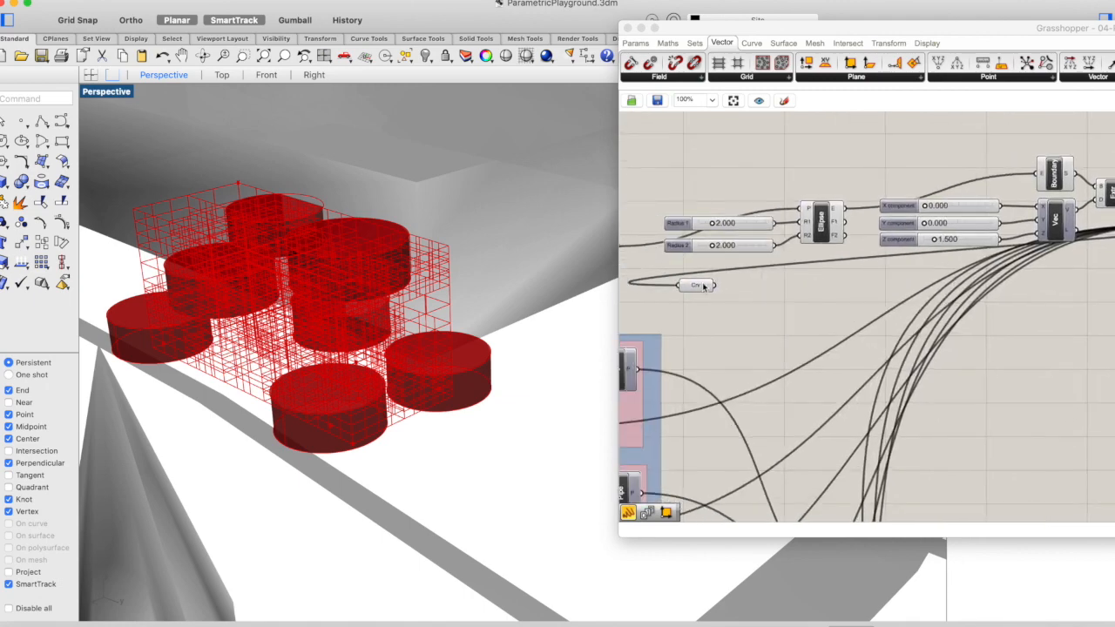
{"action": "left_click_drag", "start_coordinate": [695, 285], "coordinate": [1063, 295]}
{"action": "scroll", "coordinate": [1061, 295], "scroll_direction": "right", "scroll_amount": 10}
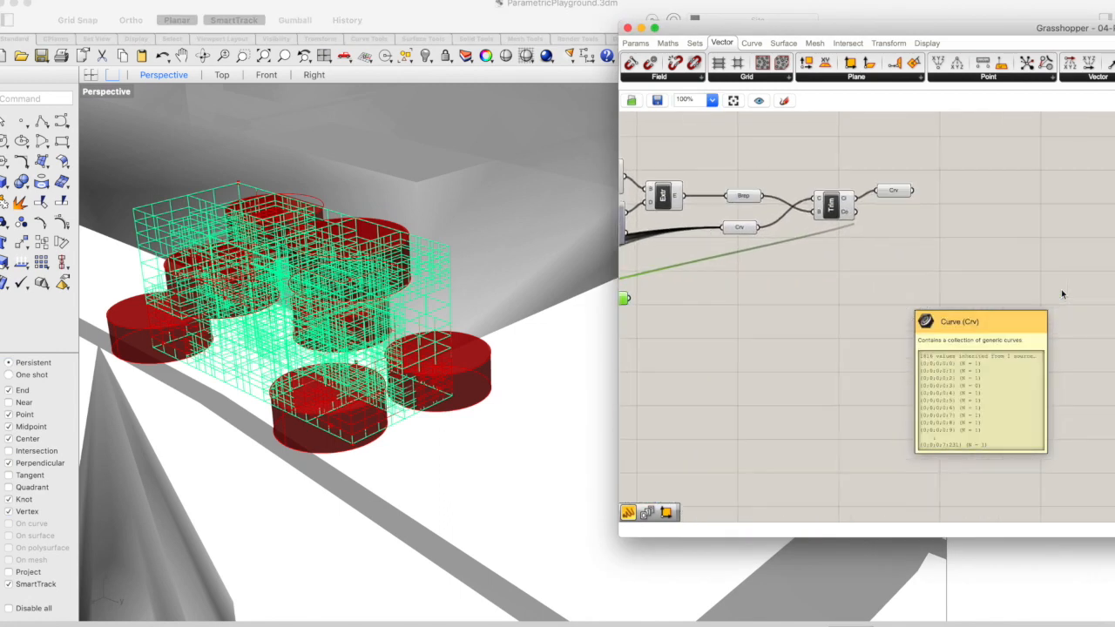
{"action": "left_click_drag", "start_coordinate": [659, 295], "coordinate": [939, 213]}
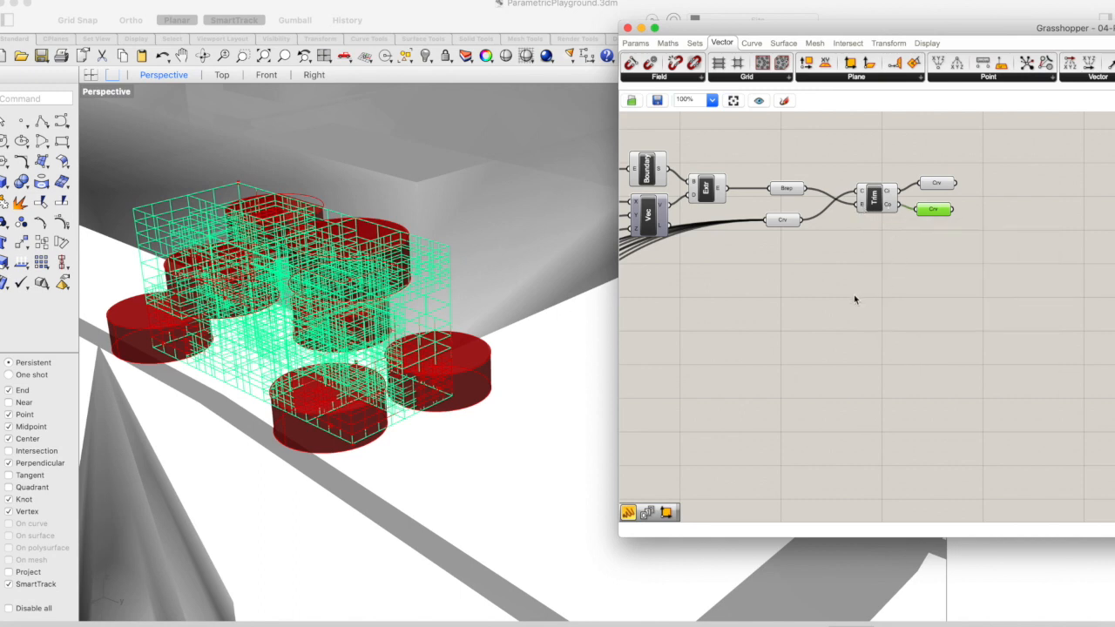
{"action": "left_click_drag", "start_coordinate": [935, 210], "coordinate": [939, 212]}
{"action": "scroll", "coordinate": [888, 306], "scroll_direction": "left", "scroll_amount": 2}
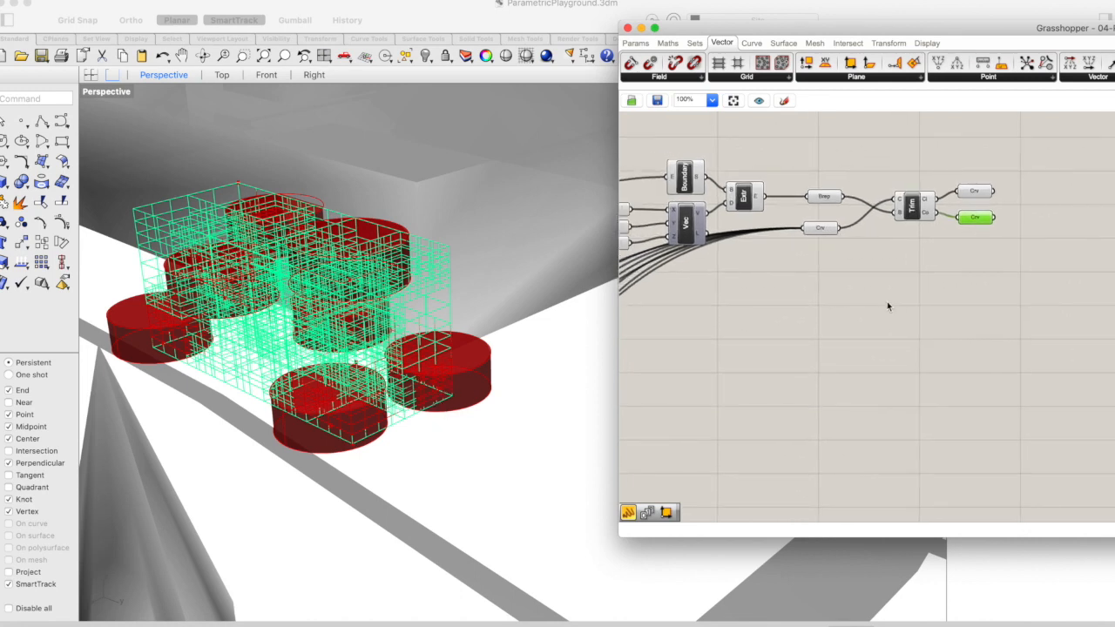
{"action": "scroll", "coordinate": [887, 302], "scroll_direction": "left", "scroll_amount": 2}
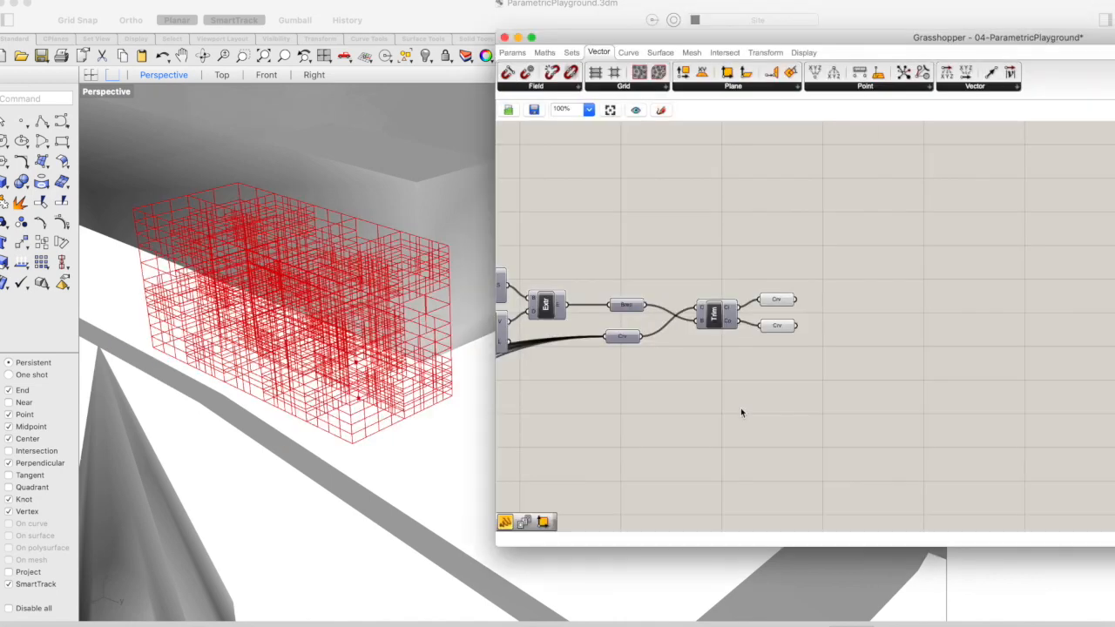
Select the Curve container fed by Trim's outside-curves output, resize the Grasshopper window, and restrict the preview to selected objects only
{"action": "left_click", "coordinate": [778, 327]}
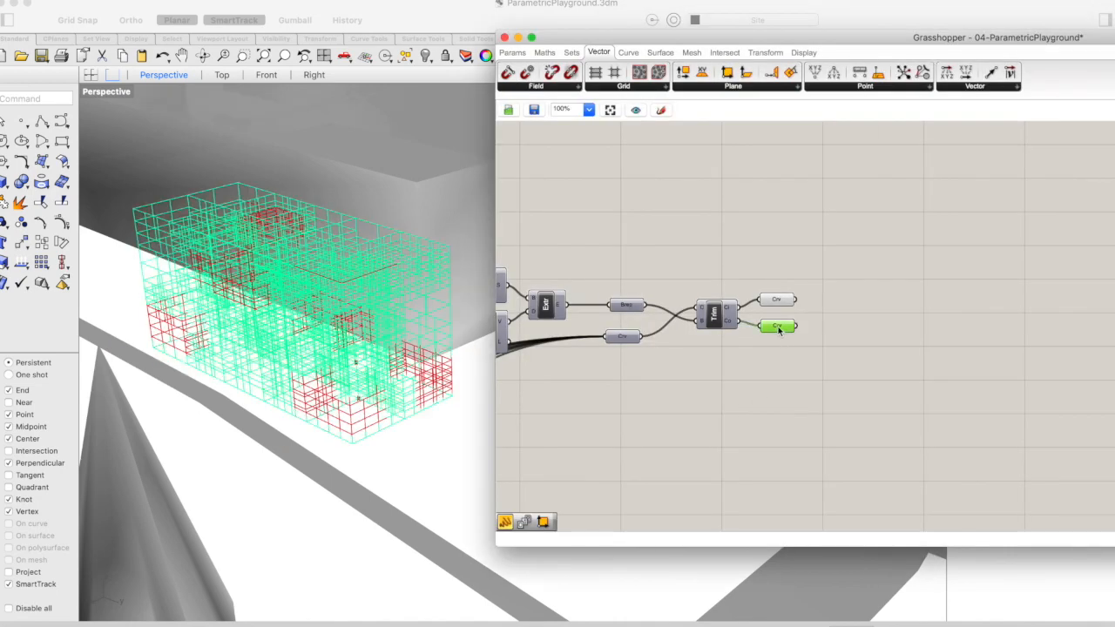
{"action": "left_click_drag", "start_coordinate": [976, 37], "coordinate": [711, 76]}
{"action": "left_click_drag", "start_coordinate": [850, 81], "coordinate": [727, 79]}
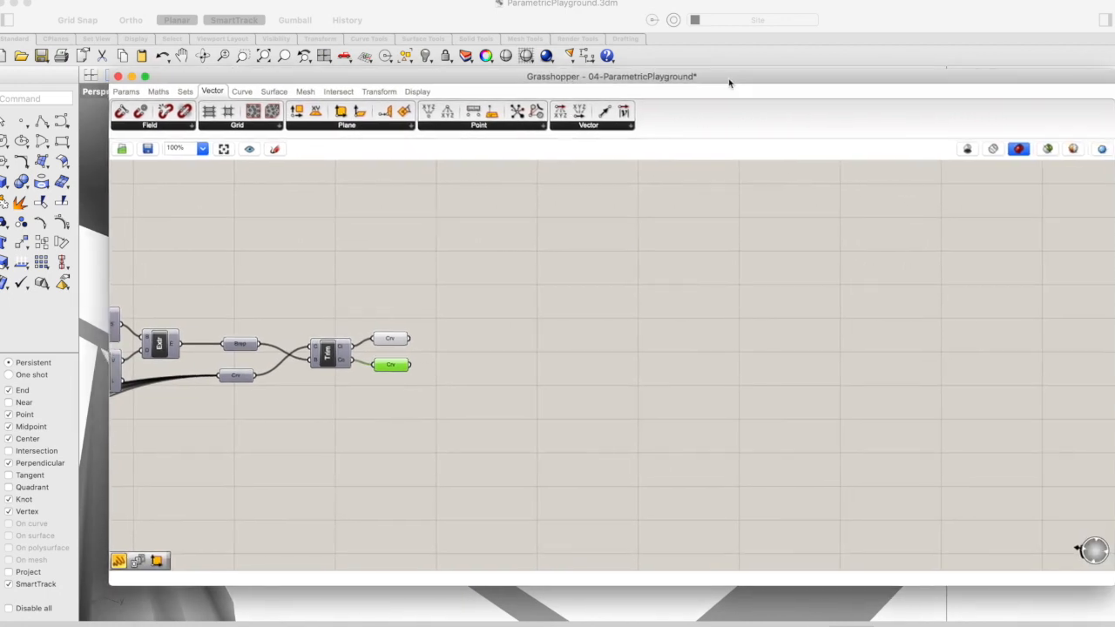
{"action": "left_click_drag", "start_coordinate": [1113, 131], "coordinate": [760, 131]}
{"action": "left_click_drag", "start_coordinate": [558, 87], "coordinate": [922, 42]}
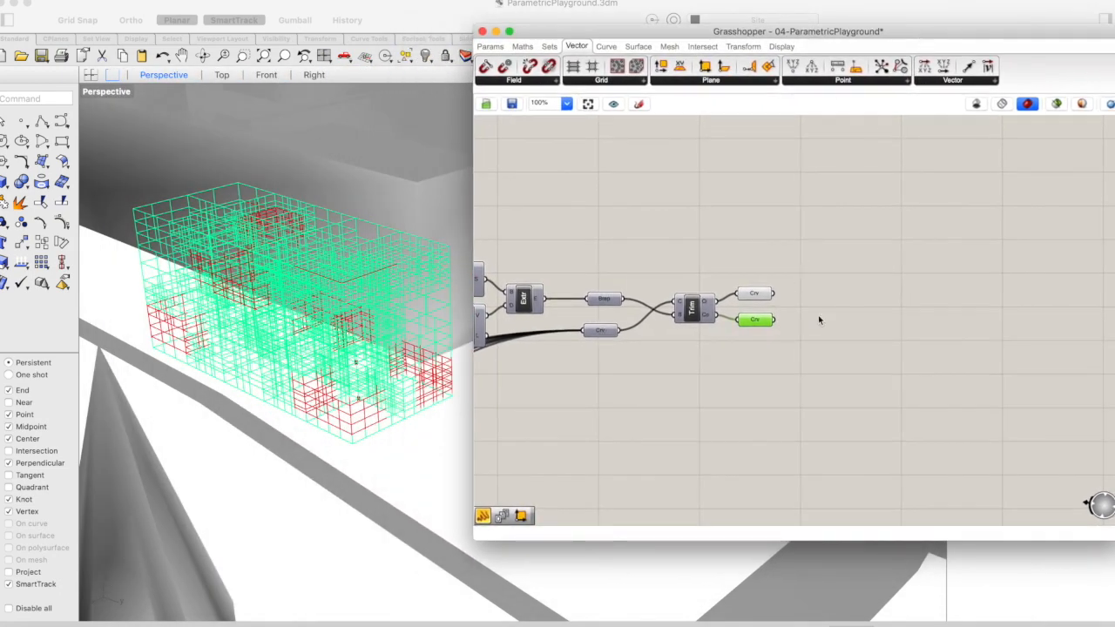
{"action": "left_click_drag", "start_coordinate": [937, 33], "coordinate": [916, 40]}
{"action": "left_click", "coordinate": [1044, 111]}
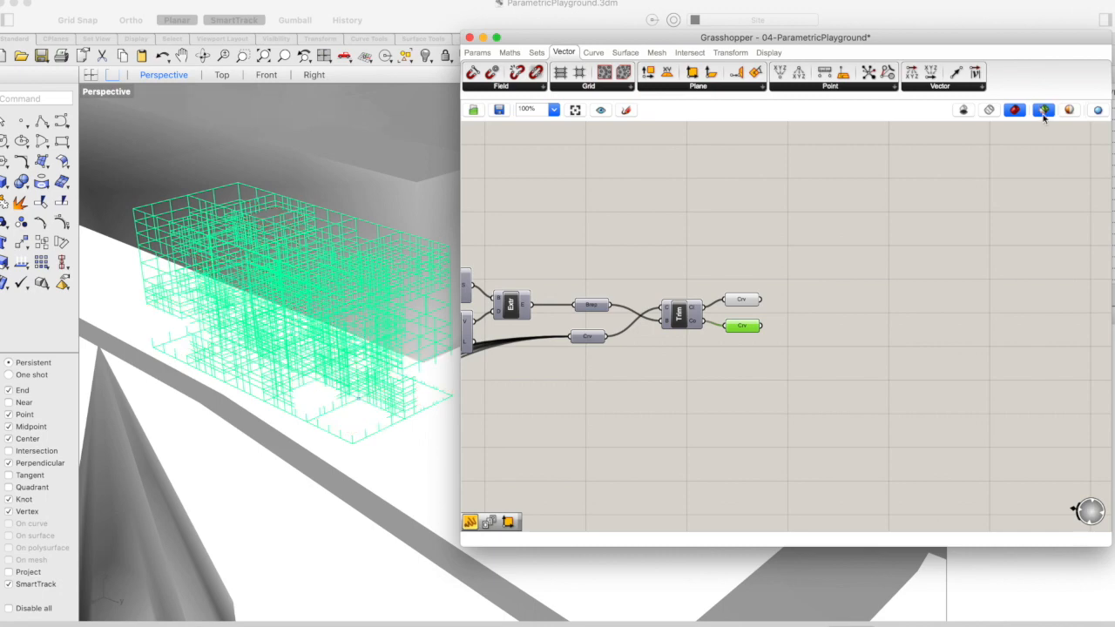
{"action": "mouse_move", "coordinate": [696, 384]}
{"action": "right_mouse_down"}
{"action": "mouse_move", "coordinate": [708, 385]}
{"action": "mouse_move", "coordinate": [697, 381]}
{"action": "right_mouse_up"}
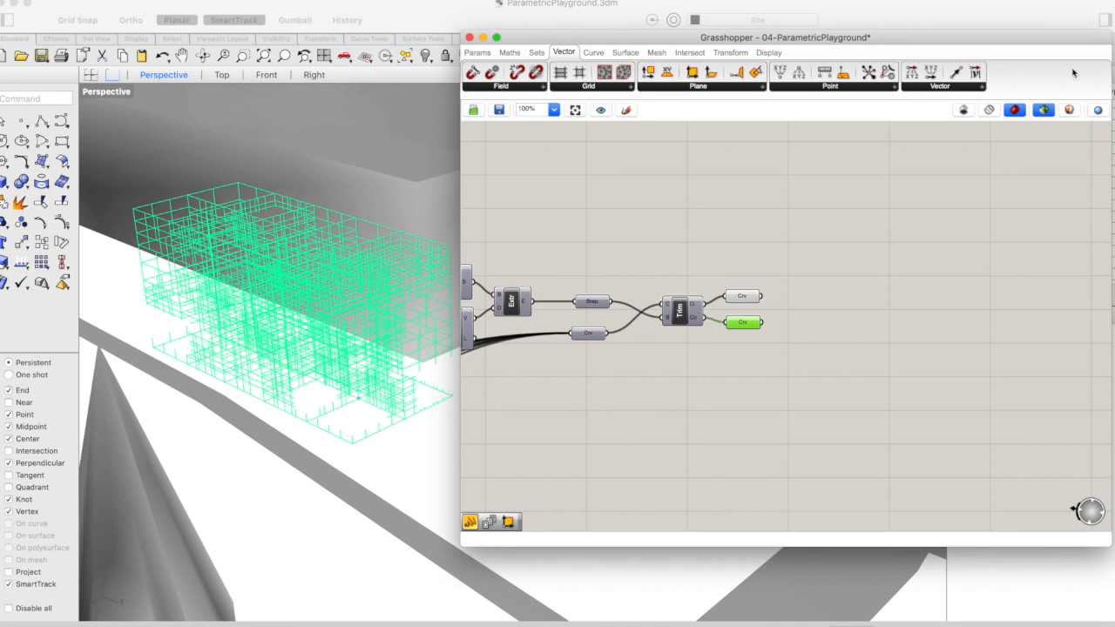
Try pink, red and green as the selected-geometry colour in Document Preview Settings, and settle on pink
{"action": "left_click", "coordinate": [1070, 111]}
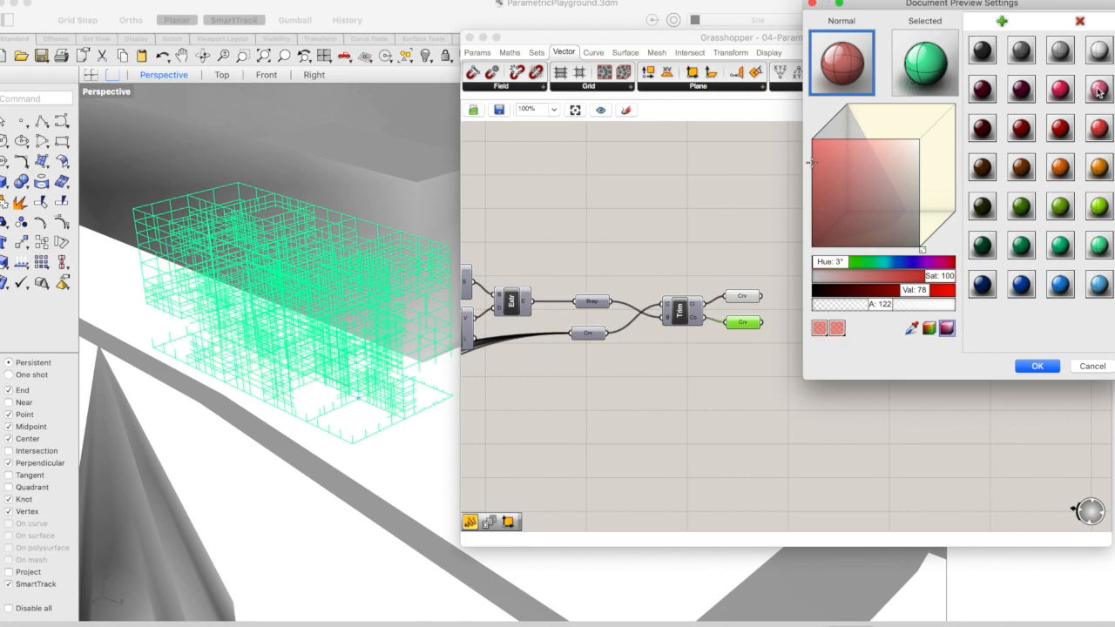
{"action": "left_click_drag", "start_coordinate": [1097, 89], "coordinate": [924, 62]}
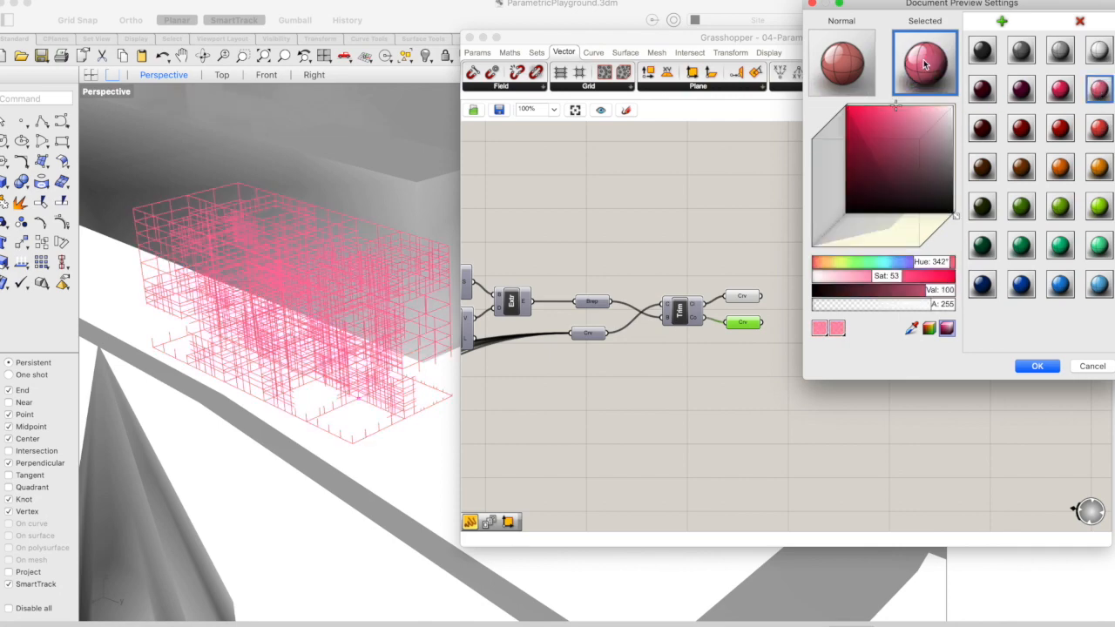
{"action": "left_click_drag", "start_coordinate": [1101, 131], "coordinate": [938, 65]}
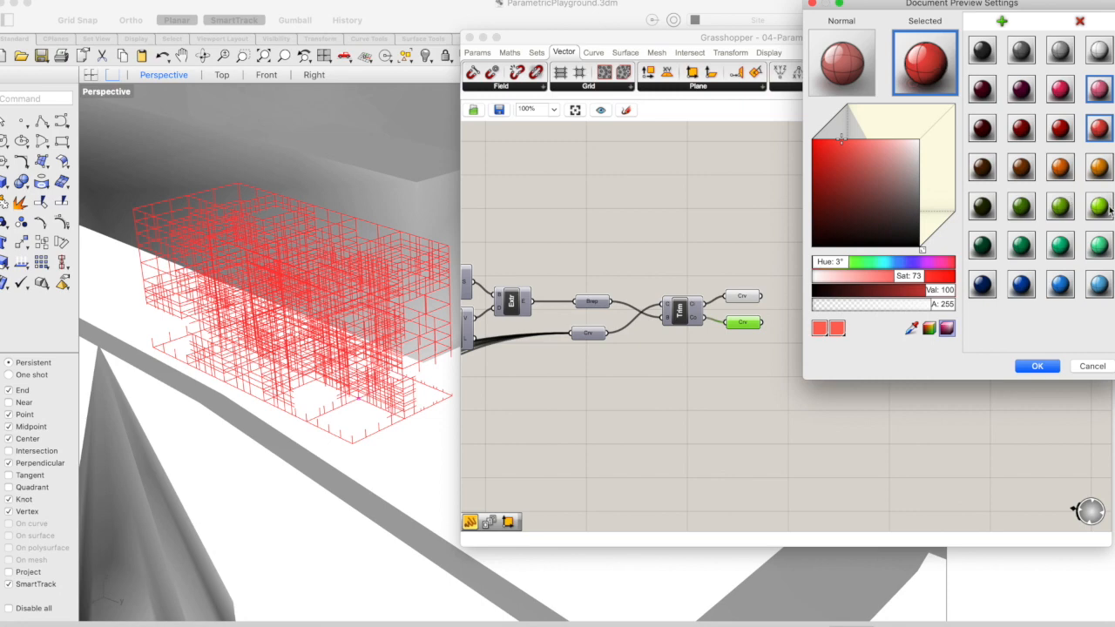
{"action": "left_click_drag", "start_coordinate": [1099, 206], "coordinate": [930, 66]}
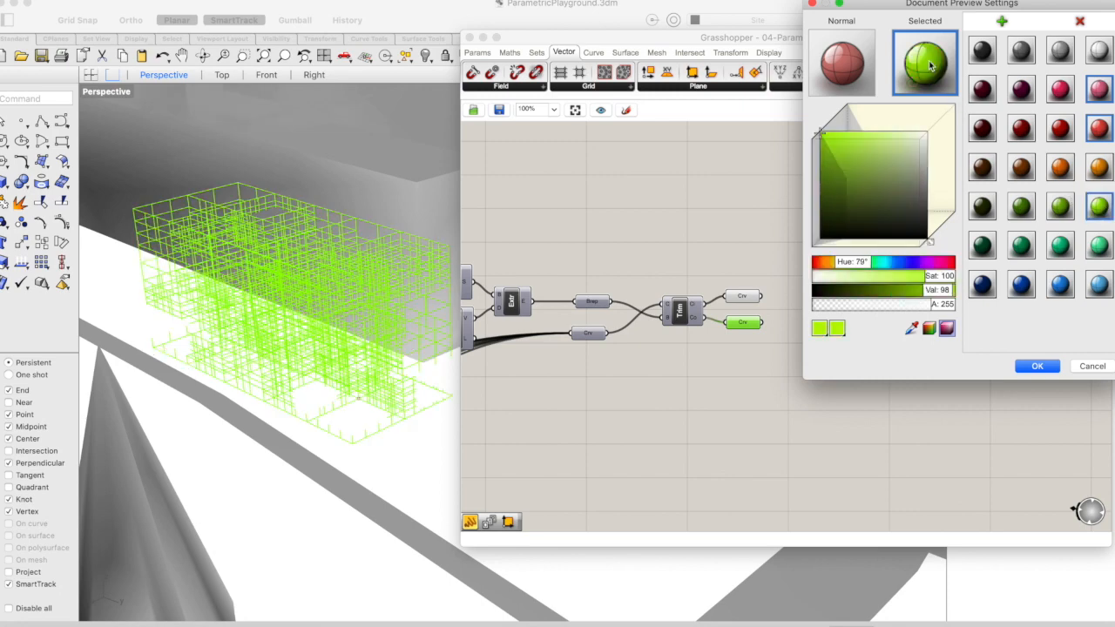
{"action": "left_click_drag", "start_coordinate": [1100, 90], "coordinate": [924, 66]}
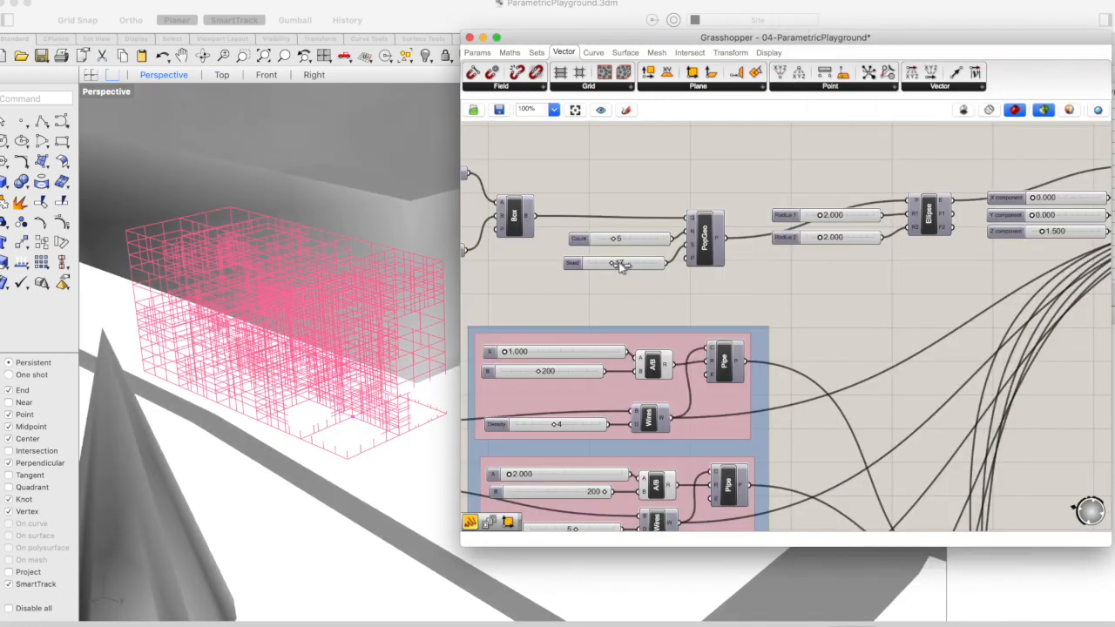
Set the Populate Geometry Seed to 14 and Count to 10 while watching the trimmed curves
{"action": "left_click_drag", "start_coordinate": [620, 264], "coordinate": [614, 266]}
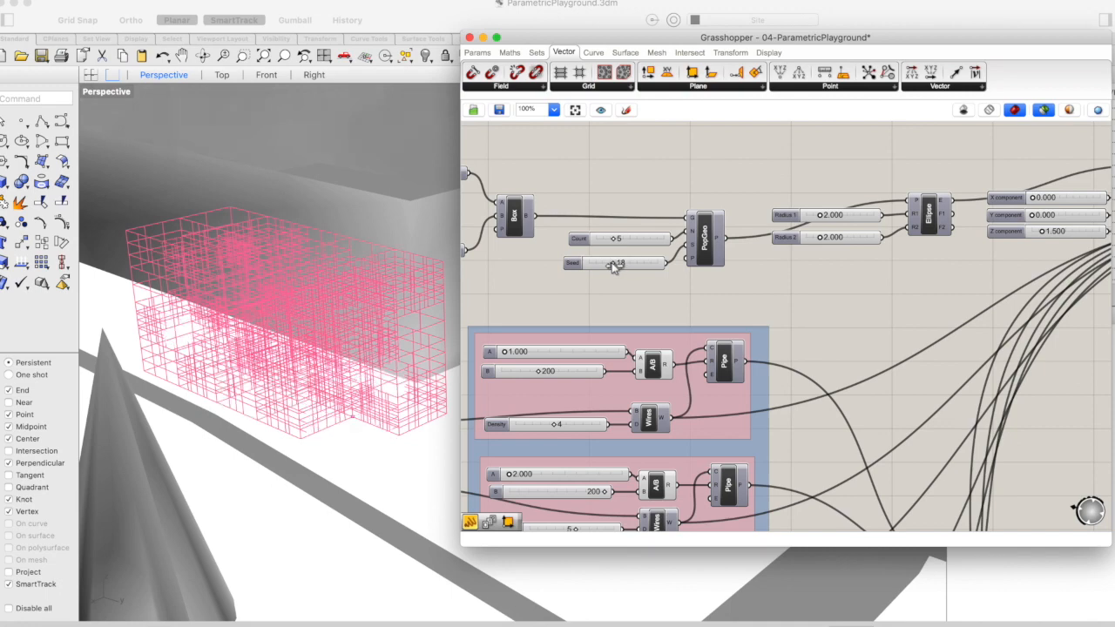
{"action": "left_click_drag", "start_coordinate": [616, 266], "coordinate": [608, 265]}
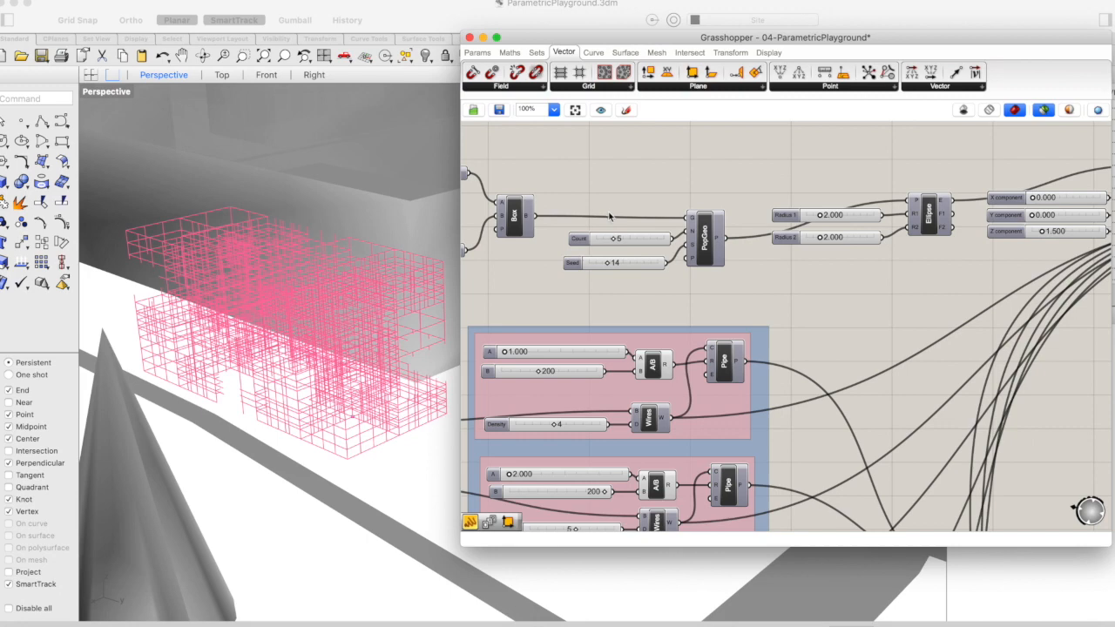
{"action": "left_click_drag", "start_coordinate": [626, 238], "coordinate": [633, 242]}
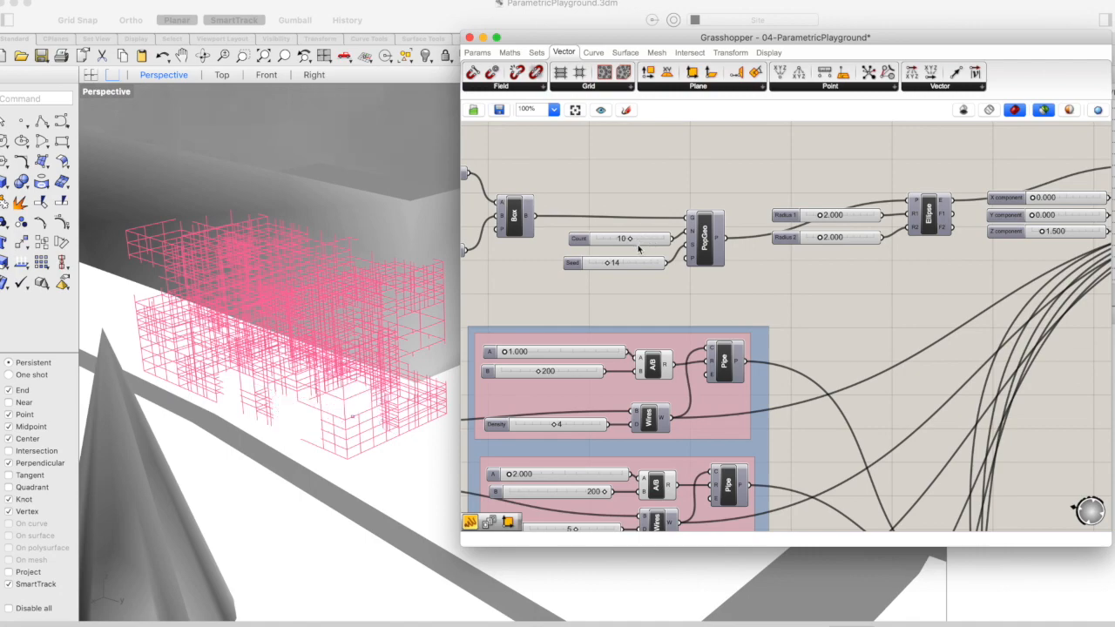
{"action": "right_click_drag", "start_coordinate": [350, 244], "coordinate": [350, 244]}
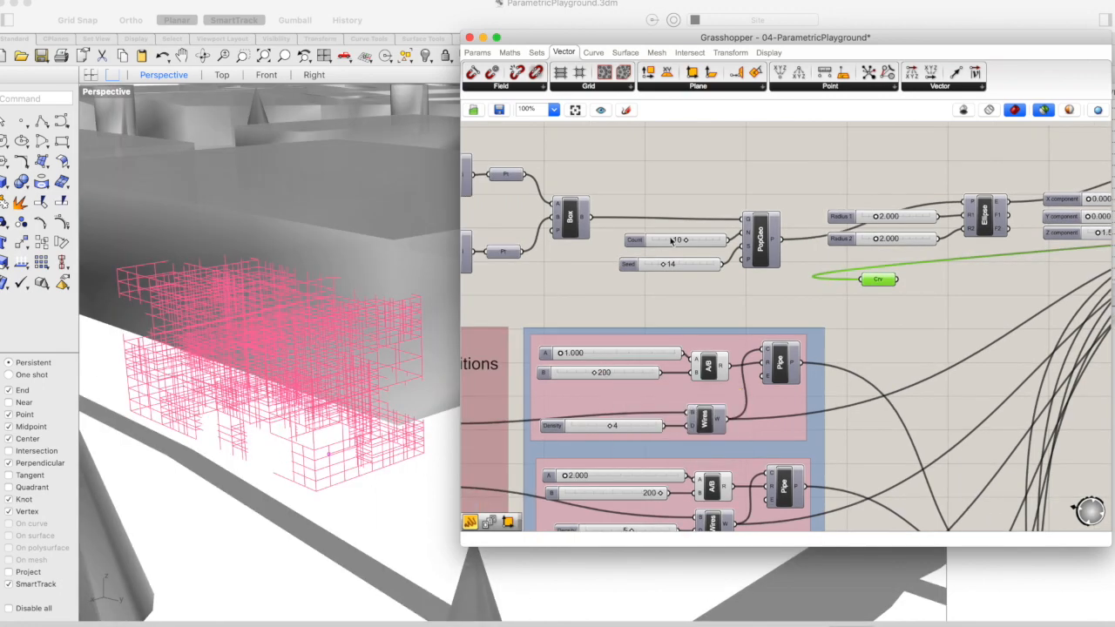
Set the Populate Geometry Count to 7 and reselect the trimmed Curve container to preview it
{"action": "left_click", "coordinate": [679, 241]}
{"action": "double_click", "coordinate": [679, 241]}
{"action": "type", "text": "7"}
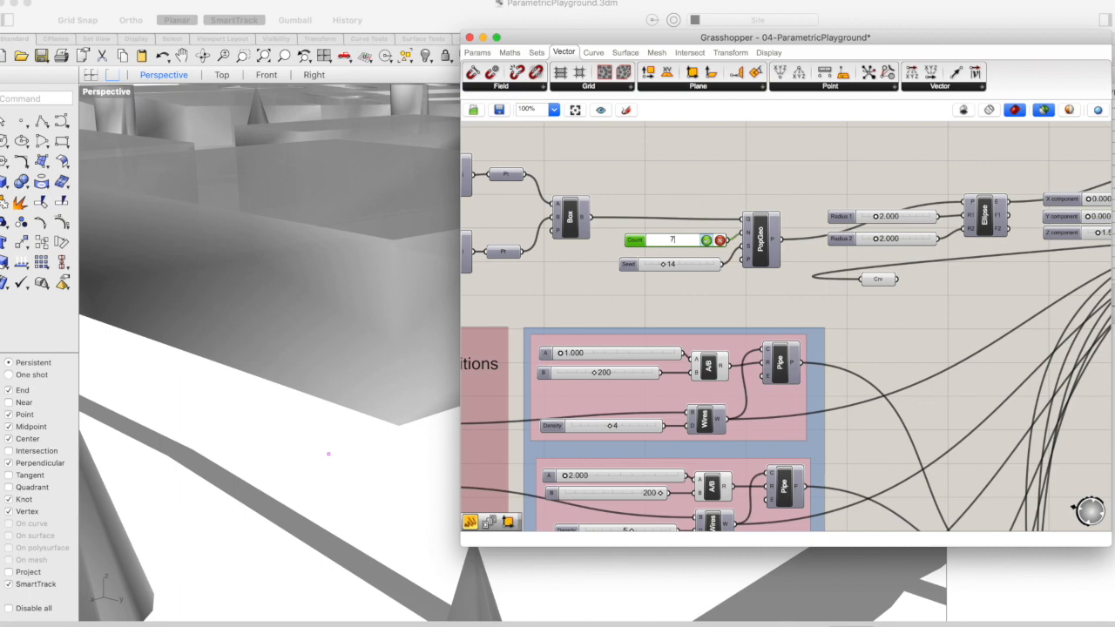
{"action": "left_click", "coordinate": [706, 241]}
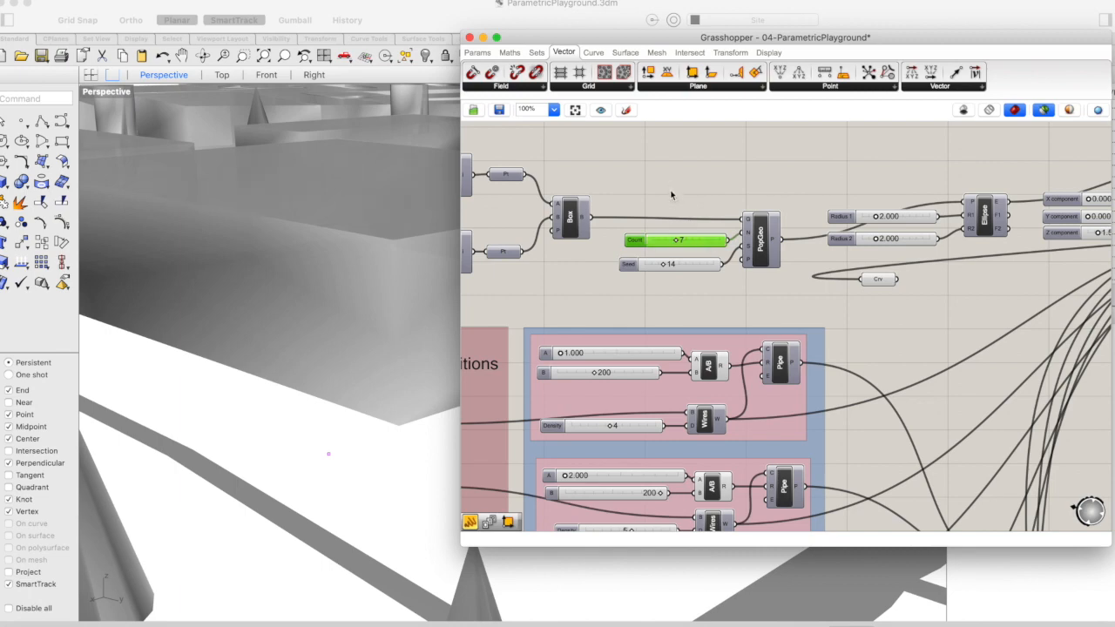
{"action": "left_click", "coordinate": [884, 282]}
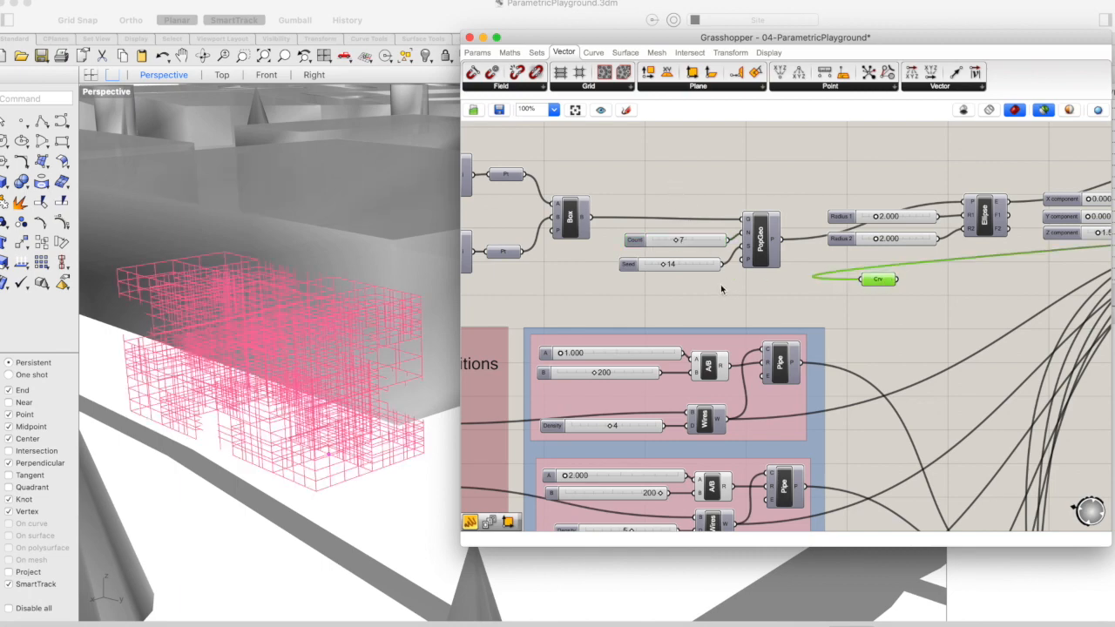
Switch the preview back from selected objects only to all objects
{"action": "scroll", "coordinate": [721, 289], "scroll_direction": "down", "scroll_amount": 1}
{"action": "scroll", "coordinate": [721, 289], "scroll_direction": "left", "scroll_amount": 1}
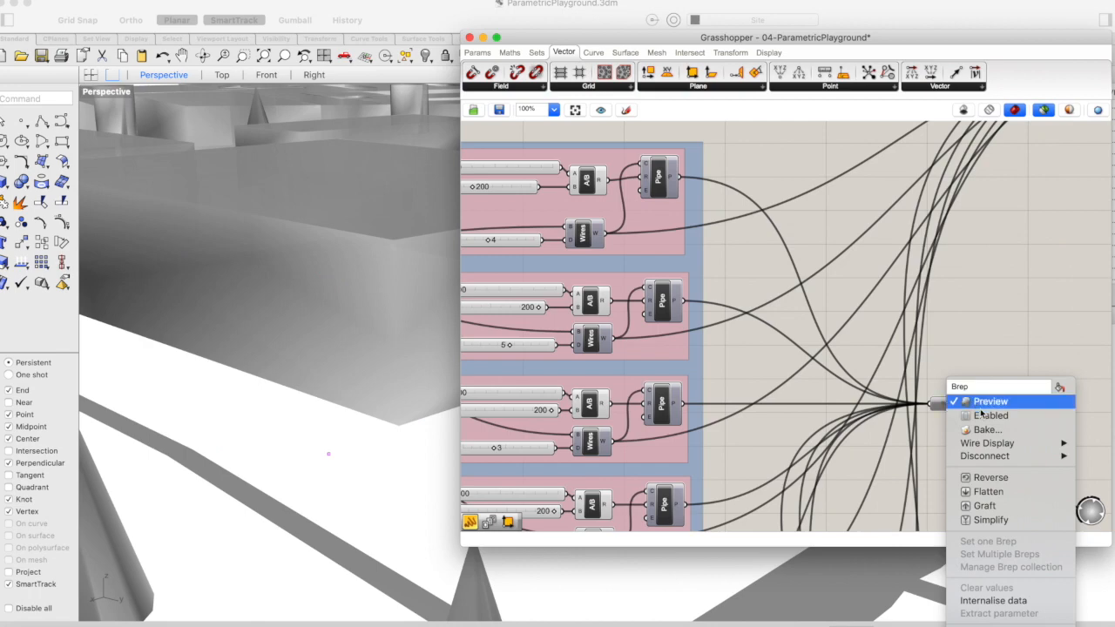
{"action": "left_click", "coordinate": [980, 401]}
{"action": "scroll", "coordinate": [984, 350], "scroll_direction": "left", "scroll_amount": 1}
{"action": "scroll", "coordinate": [984, 349], "scroll_direction": "down", "scroll_amount": 1}
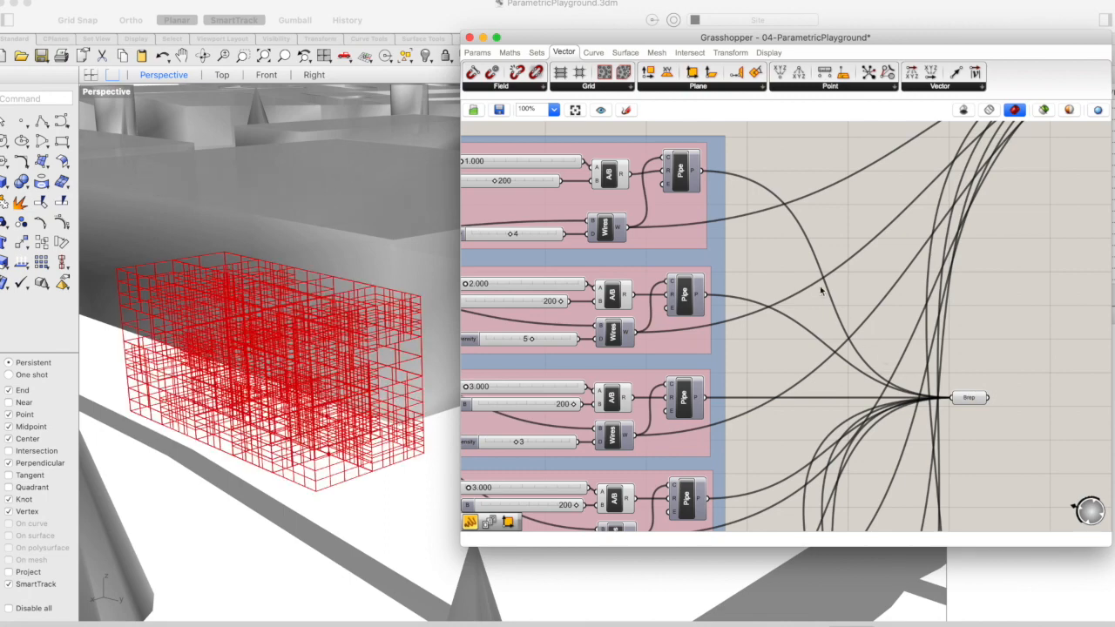
Turn on the preview of the Item component in the First Number 0 row and inspect its boxes in the model
{"action": "scroll", "coordinate": [822, 293], "scroll_direction": "left", "scroll_amount": 7}
{"action": "scroll", "coordinate": [822, 293], "scroll_direction": "up", "scroll_amount": 1}
{"action": "scroll", "coordinate": [821, 290], "scroll_direction": "left", "scroll_amount": 14}
{"action": "scroll", "coordinate": [820, 290], "scroll_direction": "down", "scroll_amount": 2}
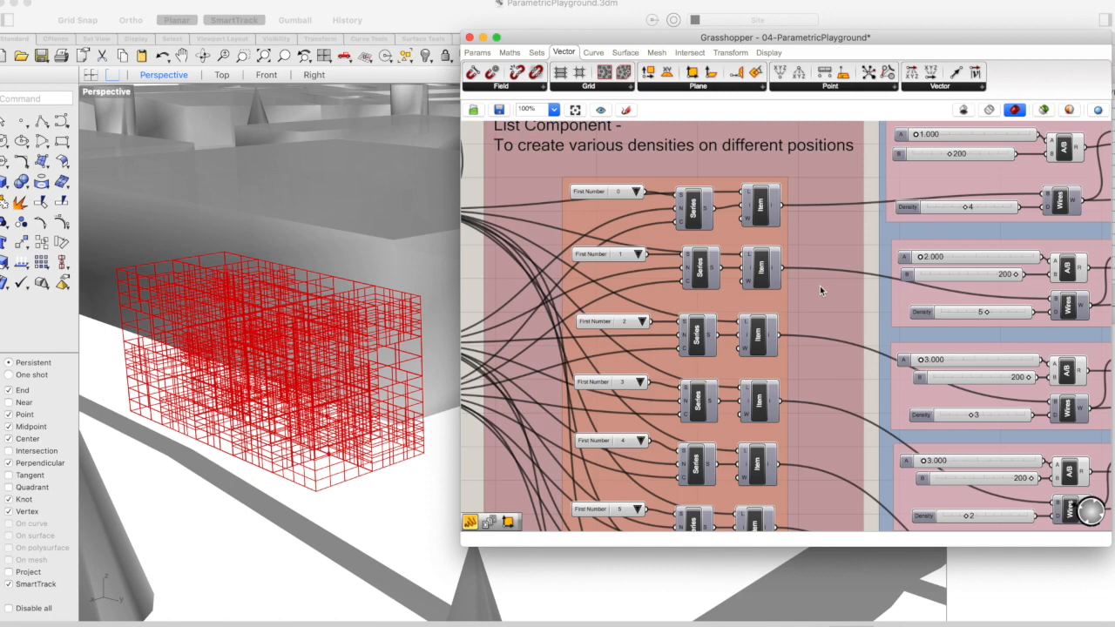
{"action": "left_click", "coordinate": [773, 215]}
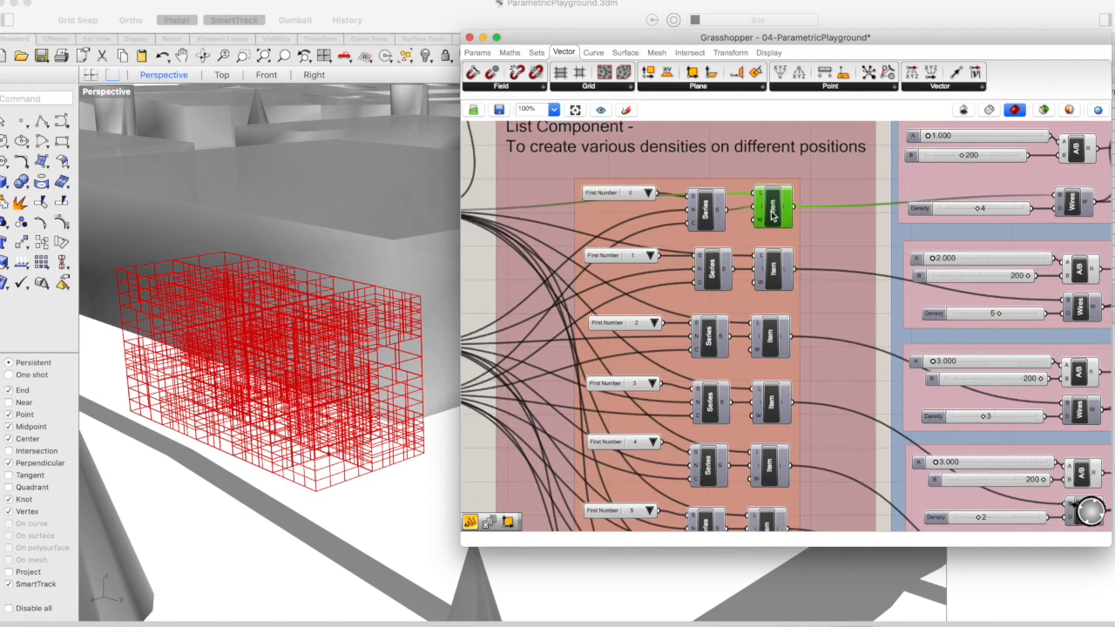
{"action": "right_click", "coordinate": [774, 215]}
{"action": "left_click", "coordinate": [800, 232]}
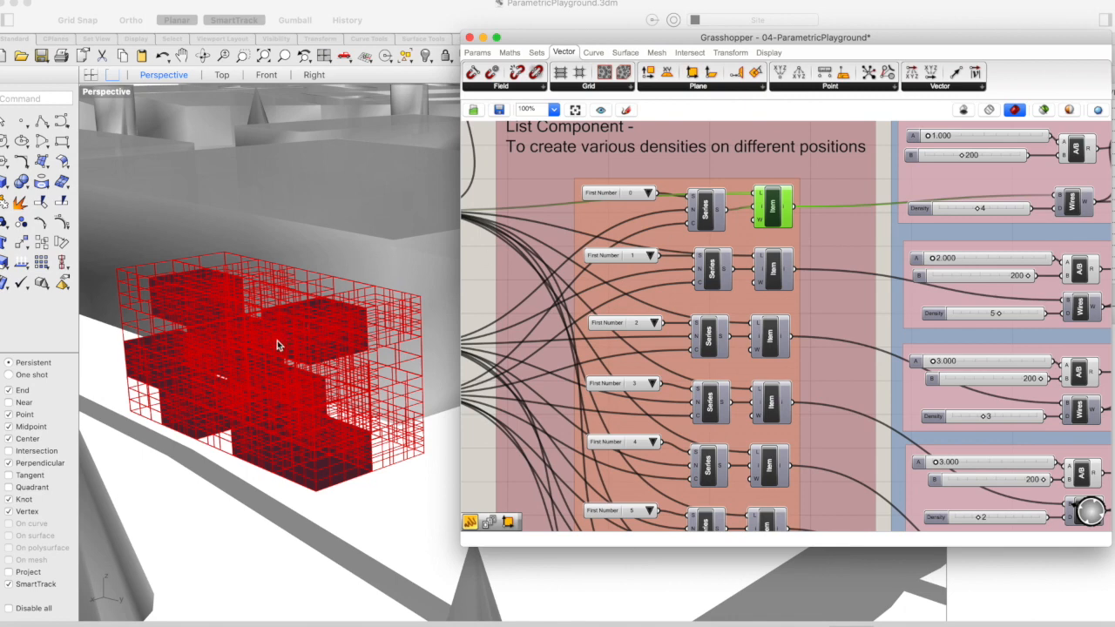
{"action": "scroll", "coordinate": [277, 339], "scroll_direction": "down", "scroll_amount": 3}
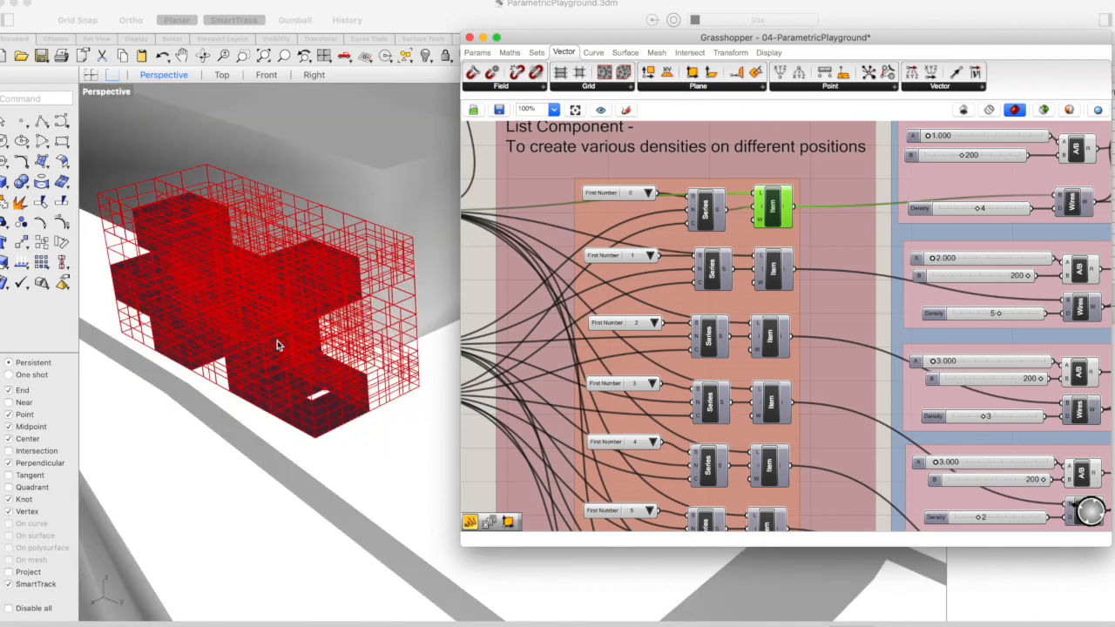
{"action": "scroll", "coordinate": [277, 345], "scroll_direction": "down", "scroll_amount": 1}
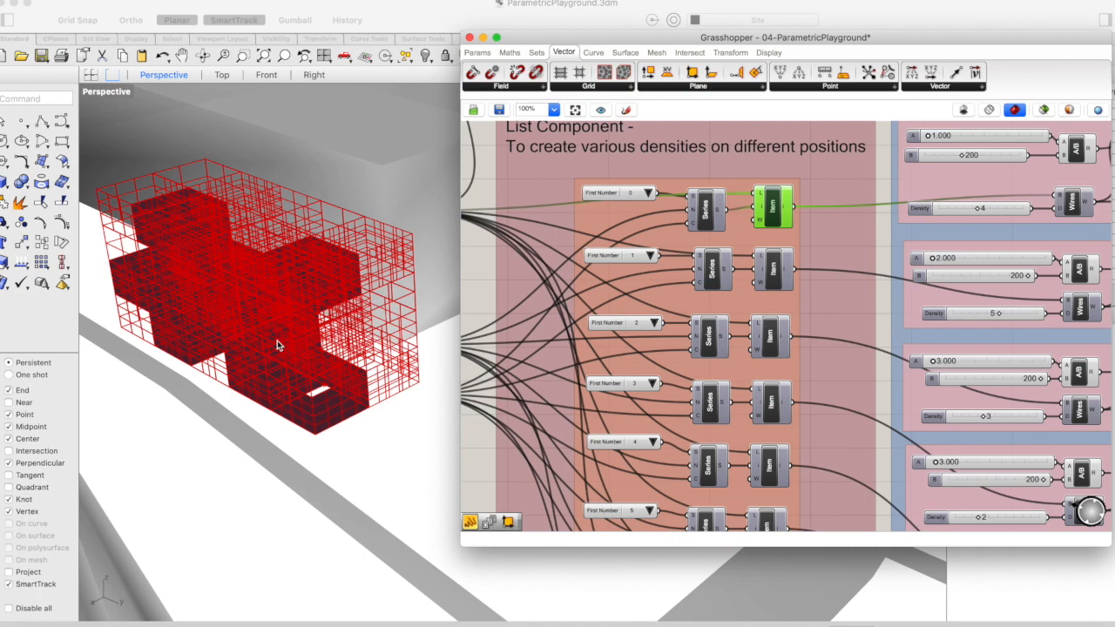
Disable the Item component in the First Number 3 row and inspect the framework from several angles
{"action": "right_click_drag", "start_coordinate": [773, 409], "coordinate": [654, 417]}
{"action": "right_click", "coordinate": [656, 417]}
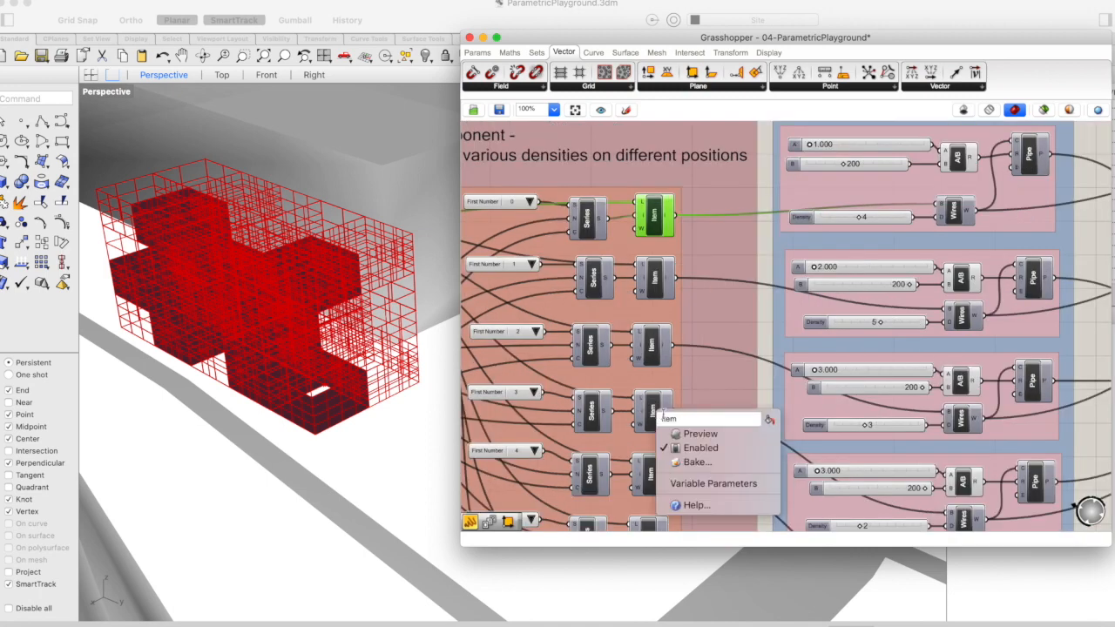
{"action": "left_click", "coordinate": [687, 448]}
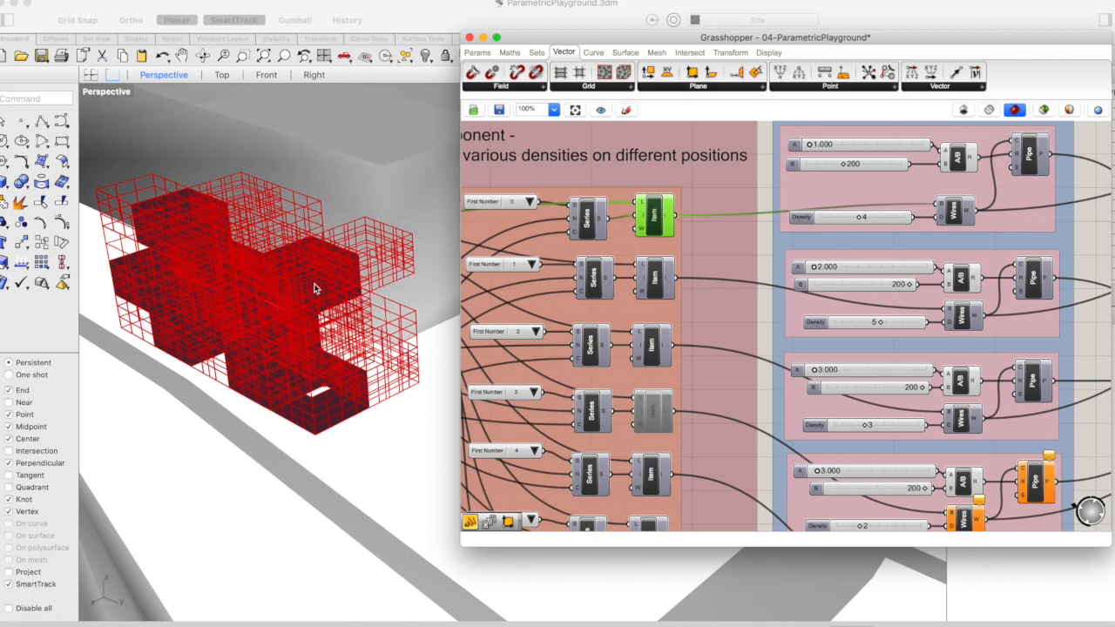
{"action": "scroll", "coordinate": [315, 288], "scroll_direction": "down", "scroll_amount": 5}
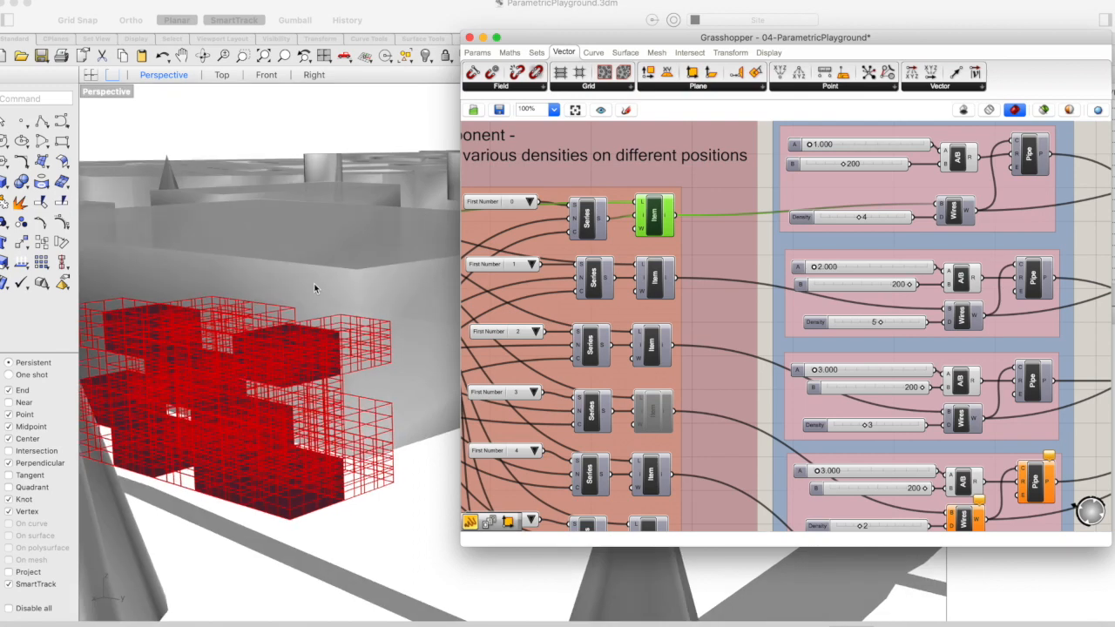
{"action": "scroll", "coordinate": [314, 288], "scroll_direction": "up", "scroll_amount": 3}
{"action": "scroll", "coordinate": [314, 288], "scroll_direction": "up", "scroll_amount": 2}
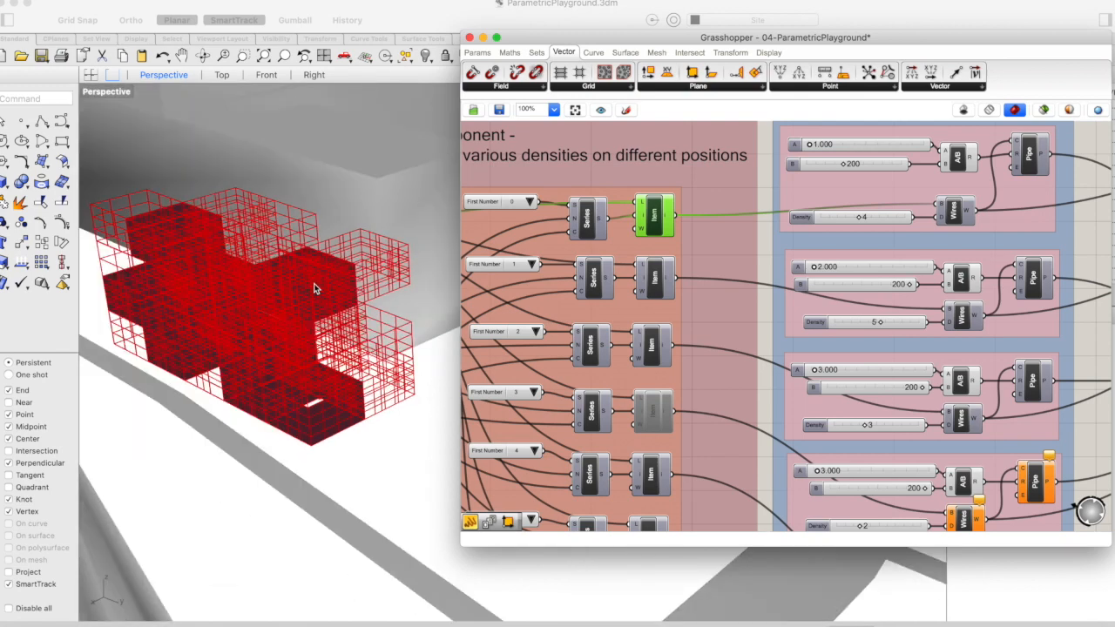
{"action": "scroll", "coordinate": [314, 288], "scroll_direction": "up", "scroll_amount": 2}
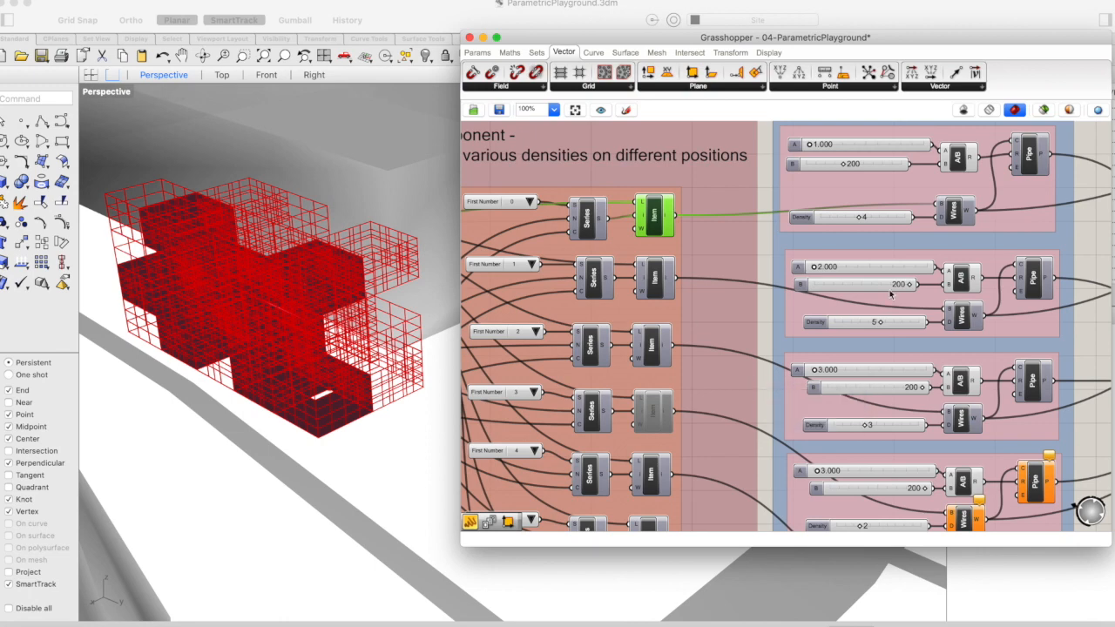
Select the trimmed Curve container below Populate Geometry and raise the Seed to vary where the cylinders cut the framework
{"action": "scroll", "coordinate": [871, 283], "scroll_direction": "up", "scroll_amount": 5}
{"action": "scroll", "coordinate": [871, 283], "scroll_direction": "right", "scroll_amount": 10}
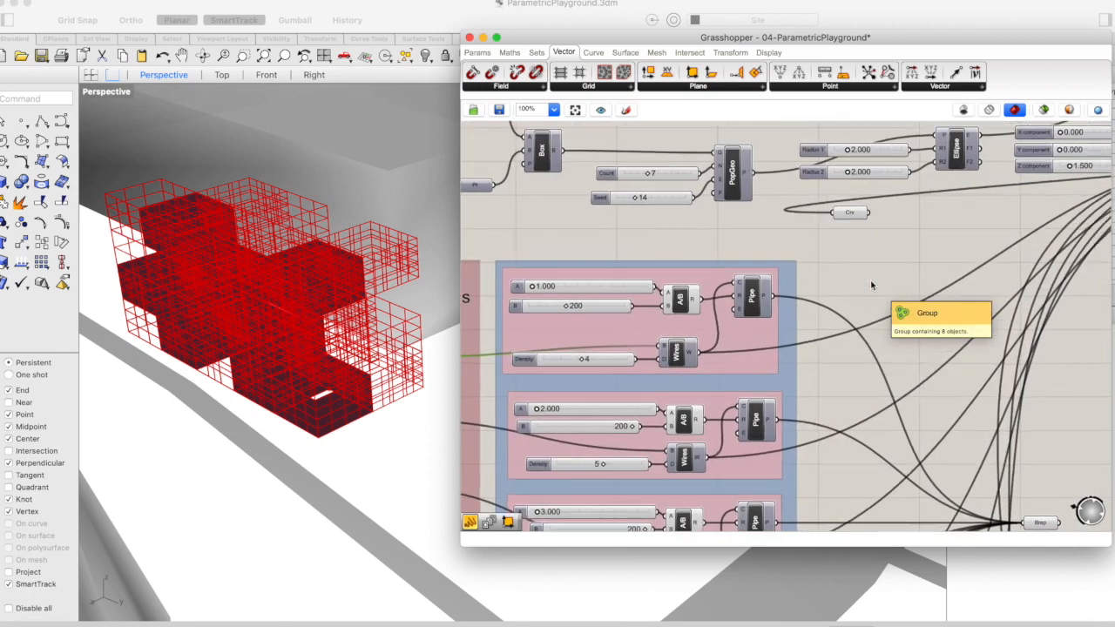
{"action": "left_click", "coordinate": [853, 218]}
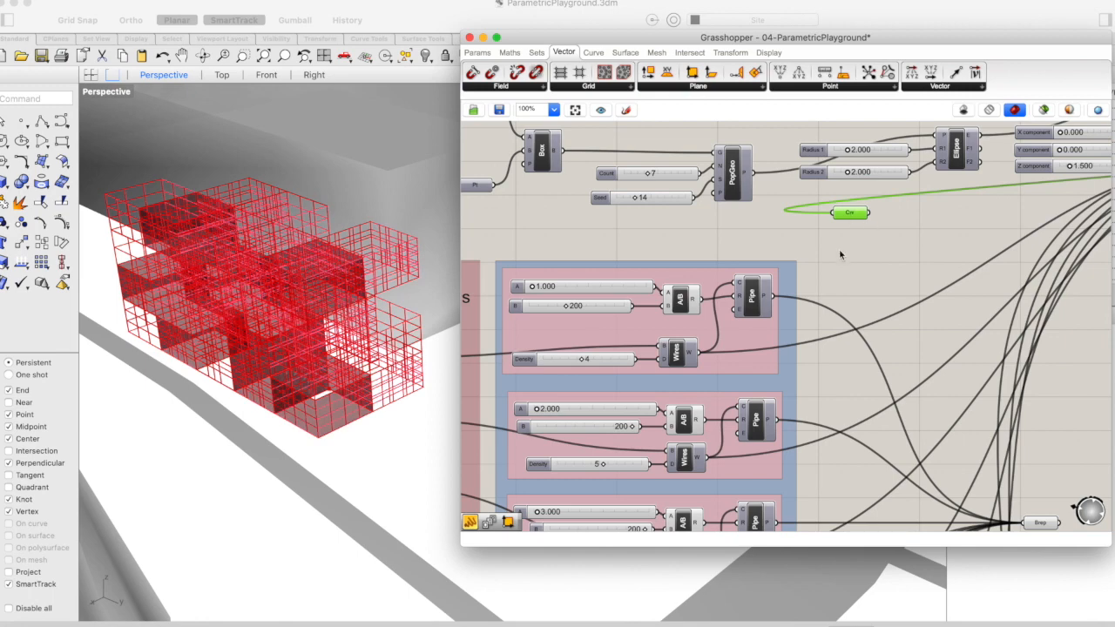
{"action": "mouse_move", "coordinate": [1038, 524]}
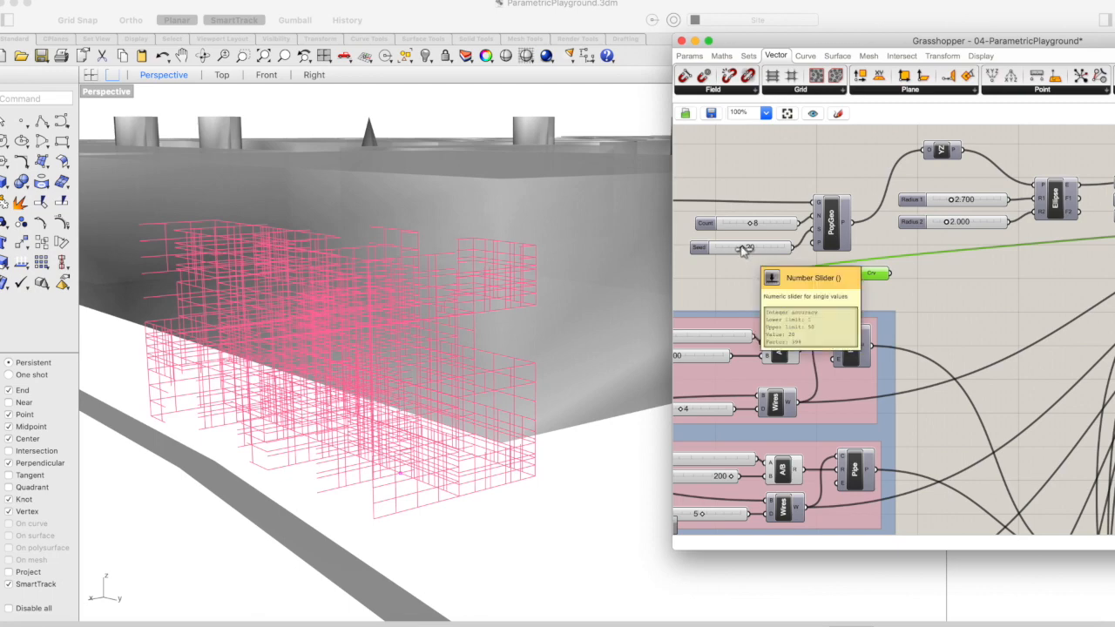
{"action": "left_click_drag", "start_coordinate": [743, 251], "coordinate": [774, 250]}
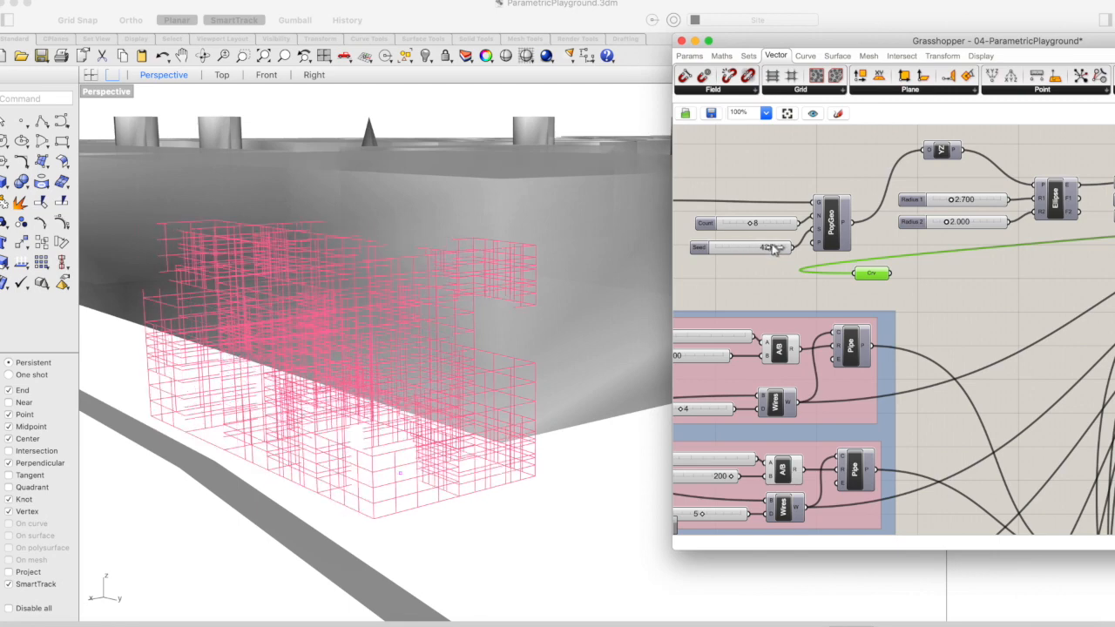